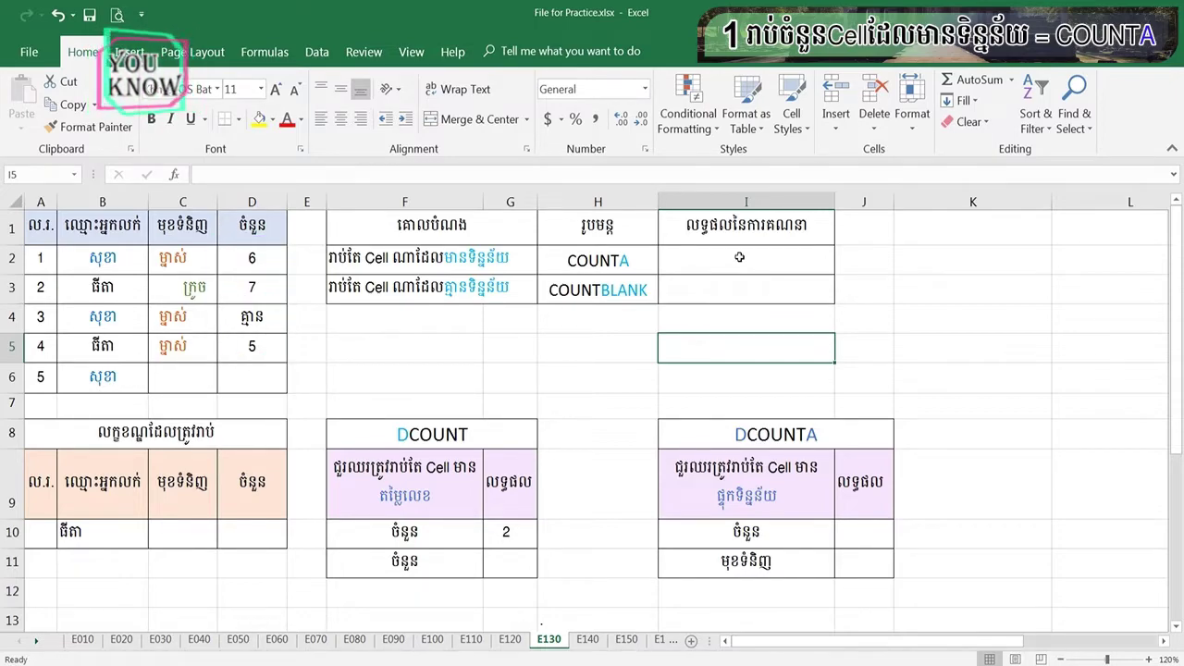
Enter =COUNTA(D2:D6) in I2 to count the non-empty amount cells, giving 4
left_click(739, 257)
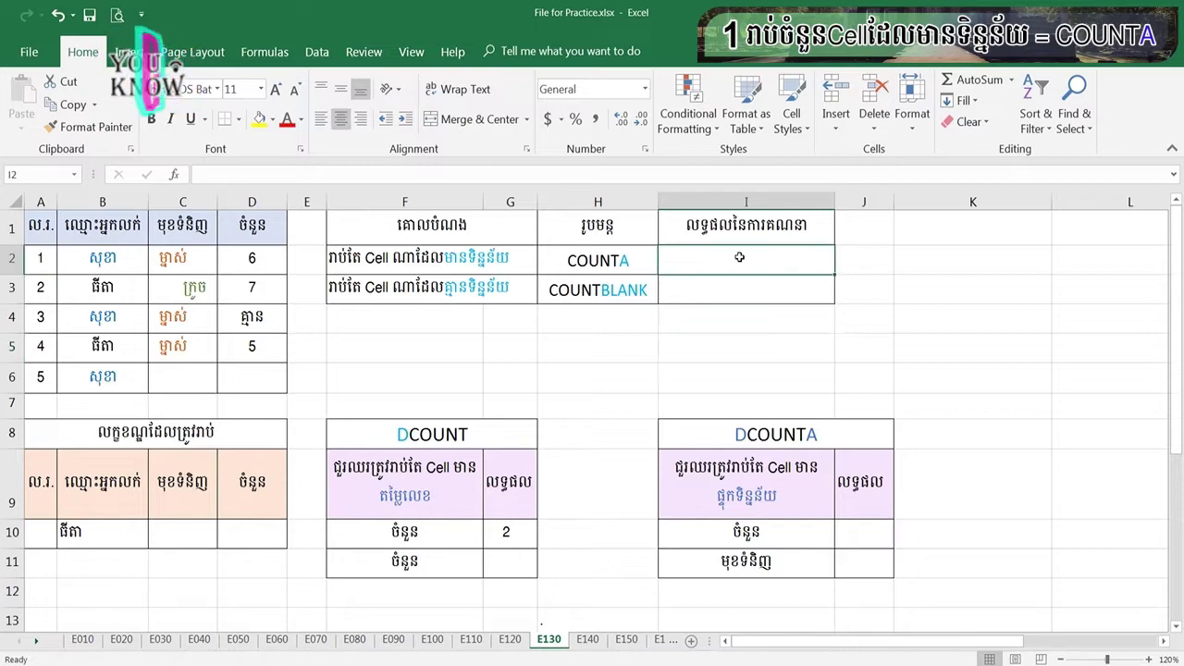
type("=")
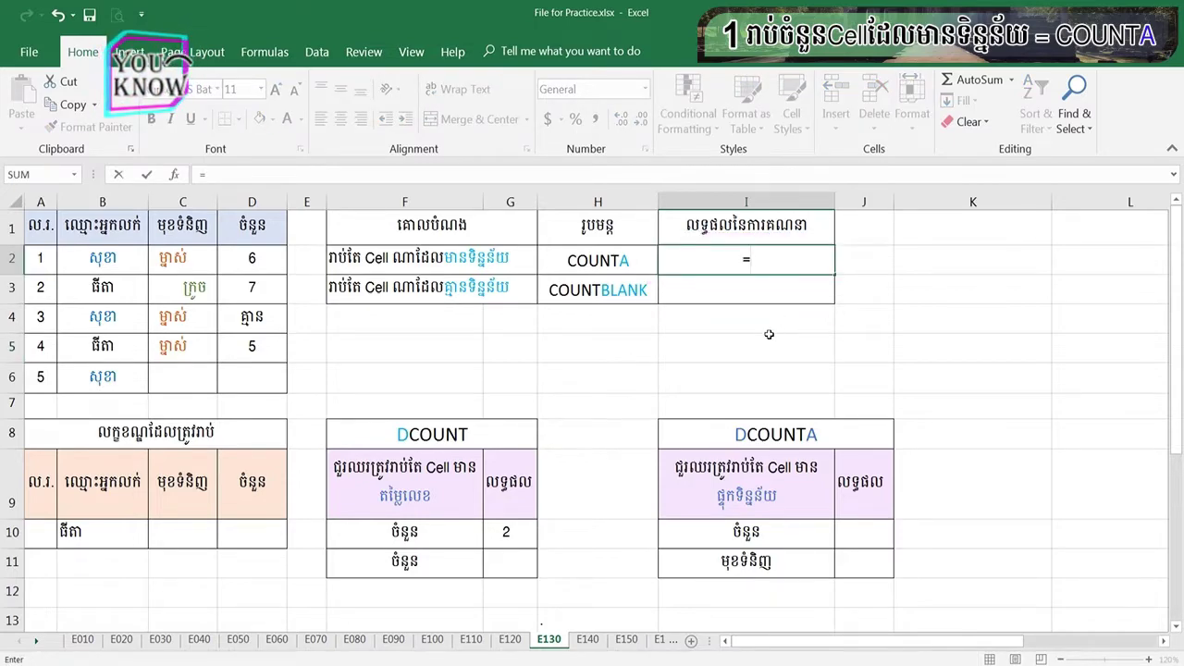
type("=COUNTA")
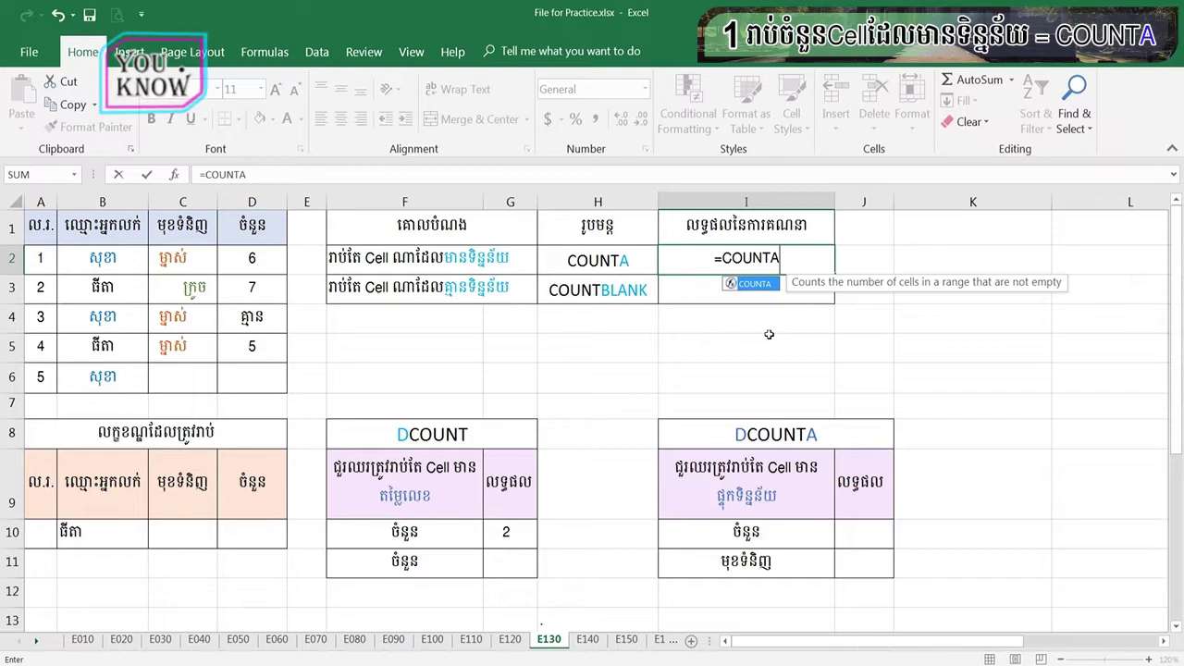
type("(")
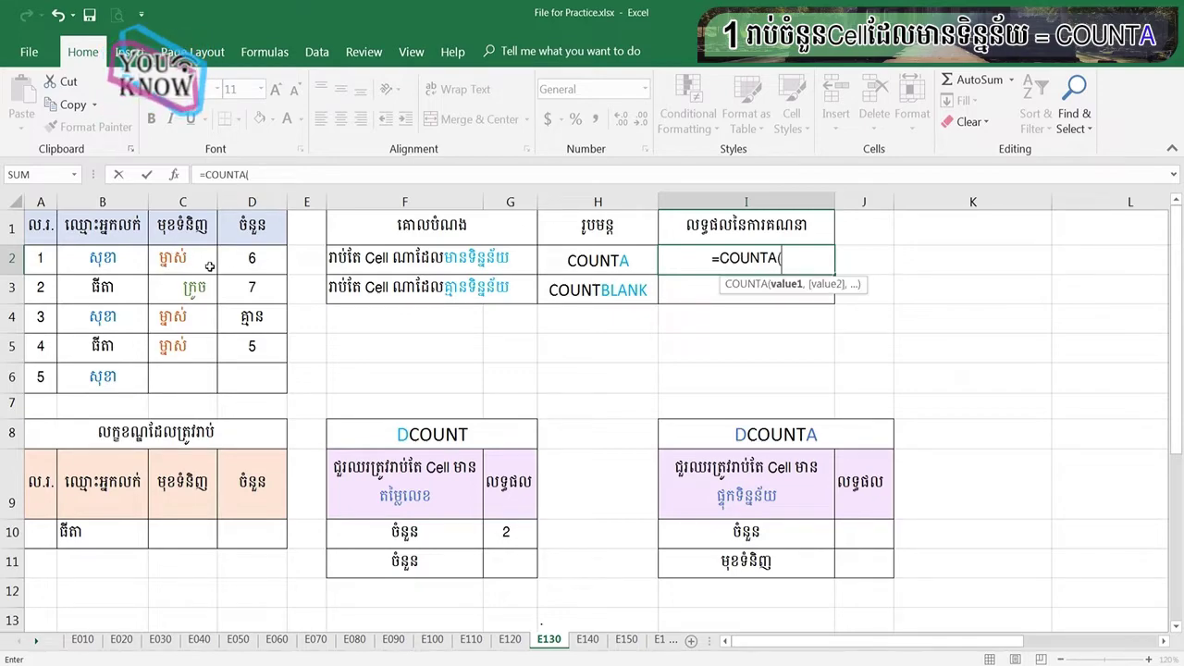
left_click_drag(241, 269, 233, 374)
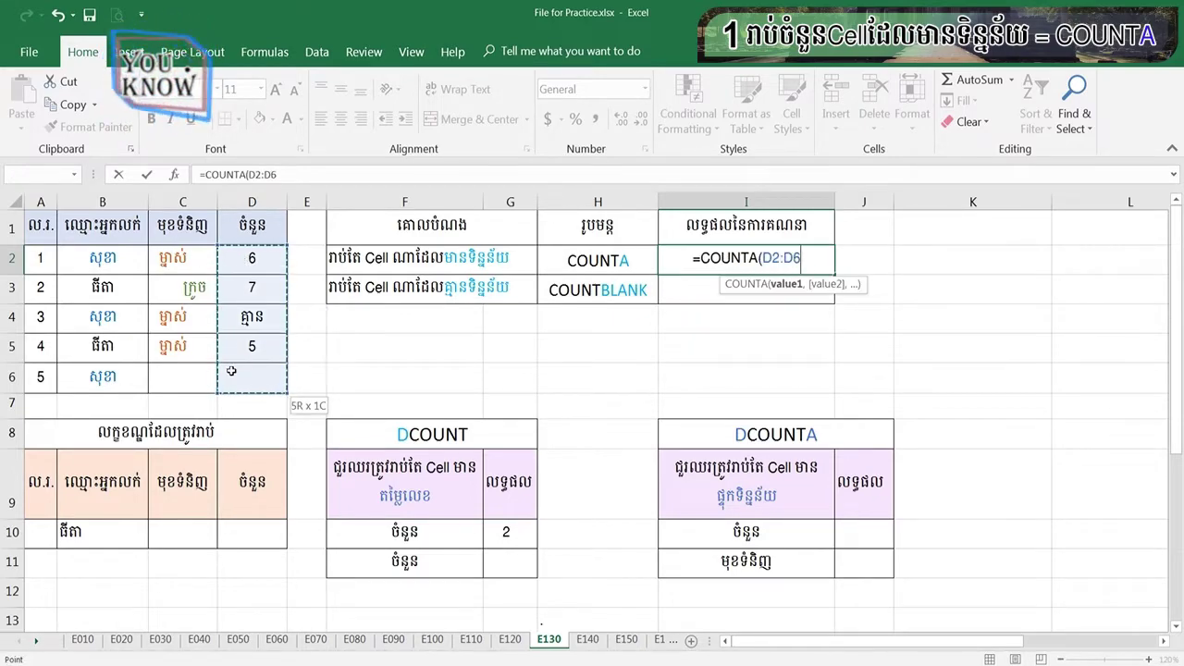
type(")")
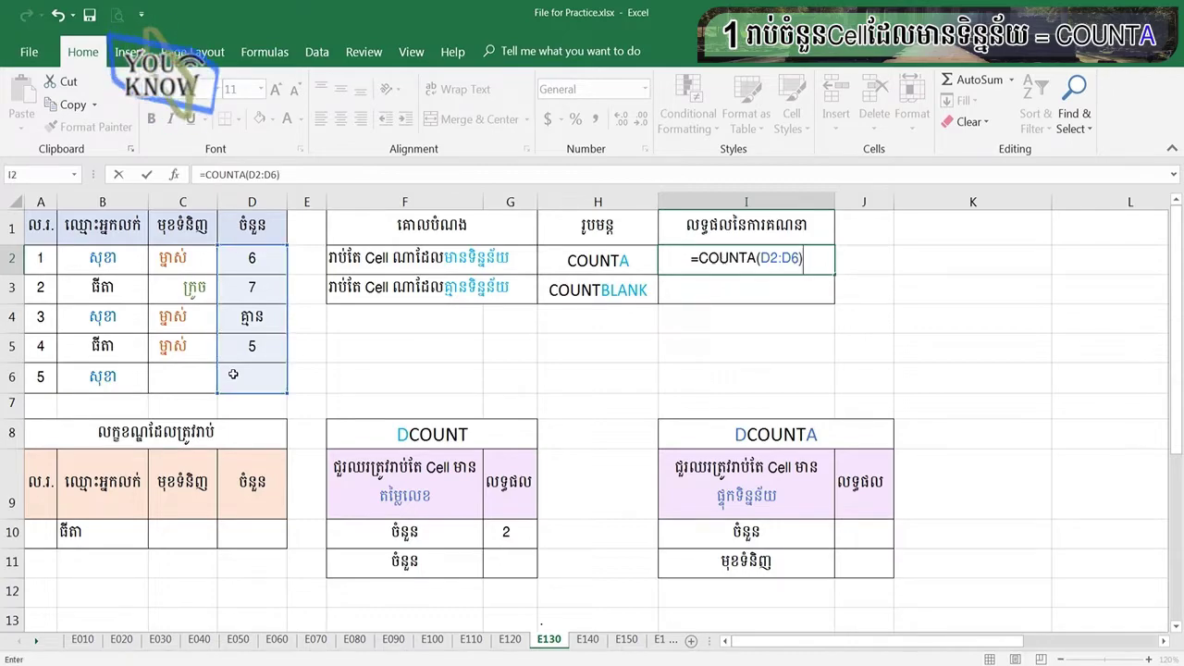
key("Return")
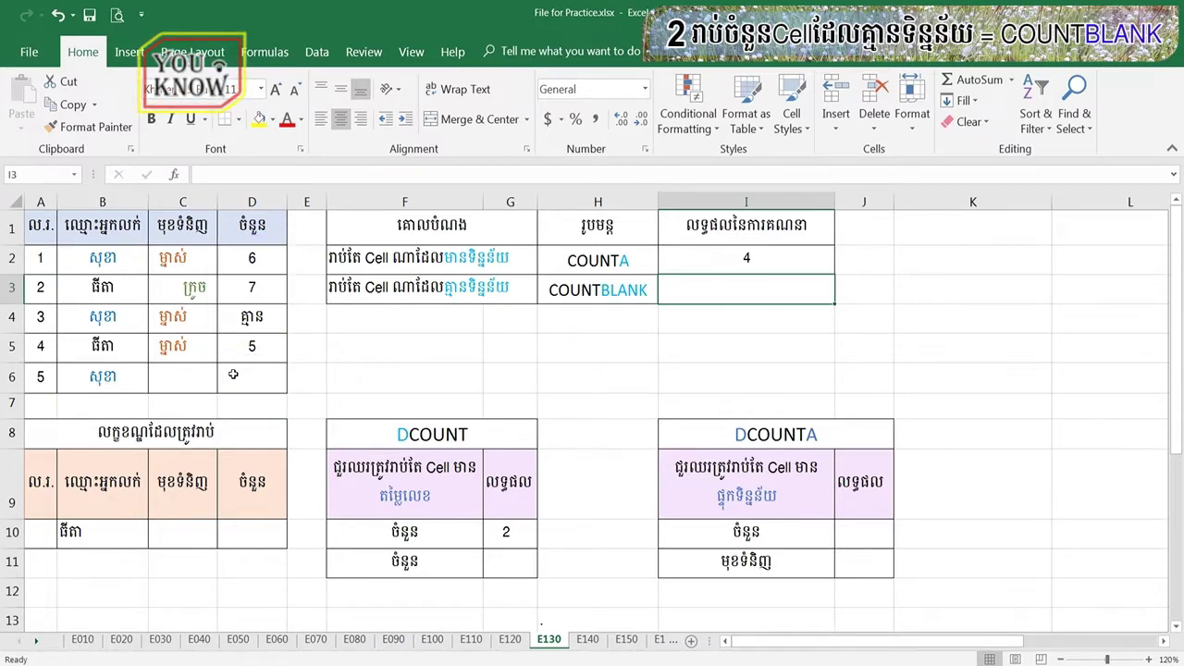
Enter =COUNTBLANK(D2:D6) in I3, returning 1 for the single empty amount cell
type("=COUNT")
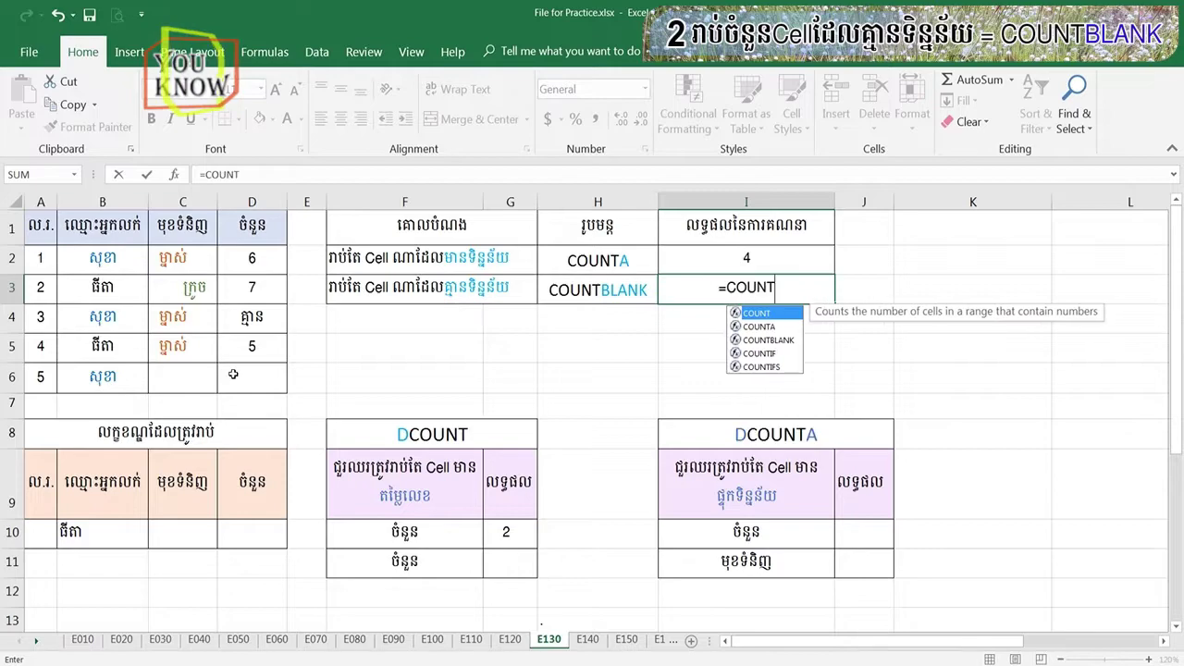
type("BLANK")
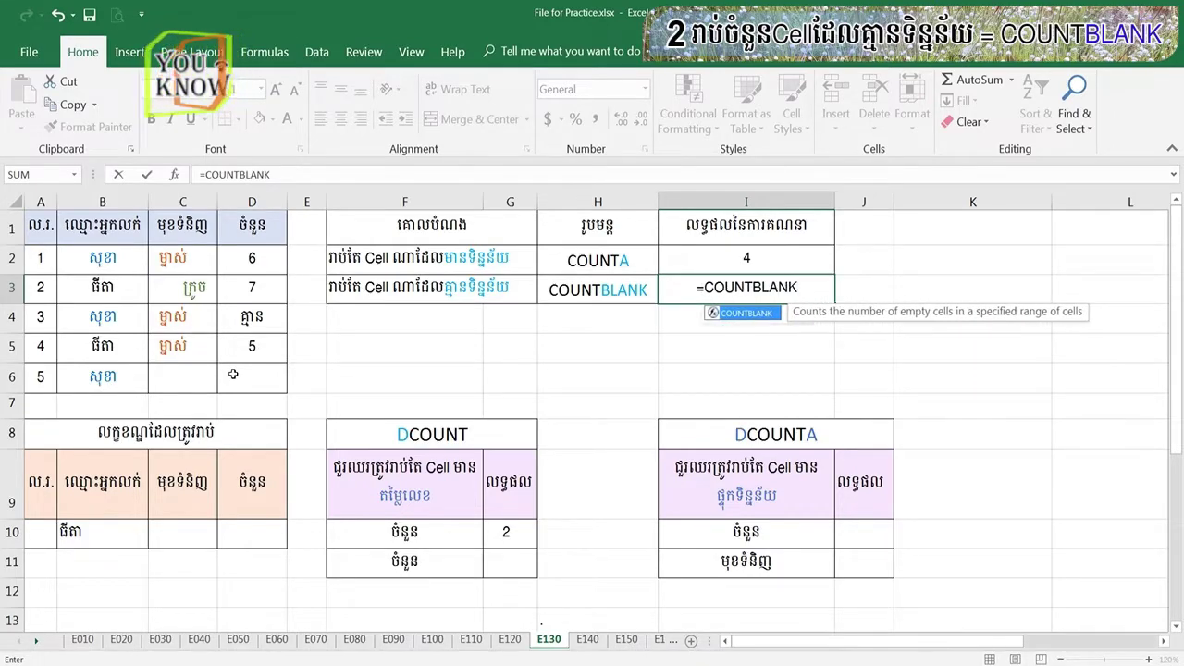
type("(")
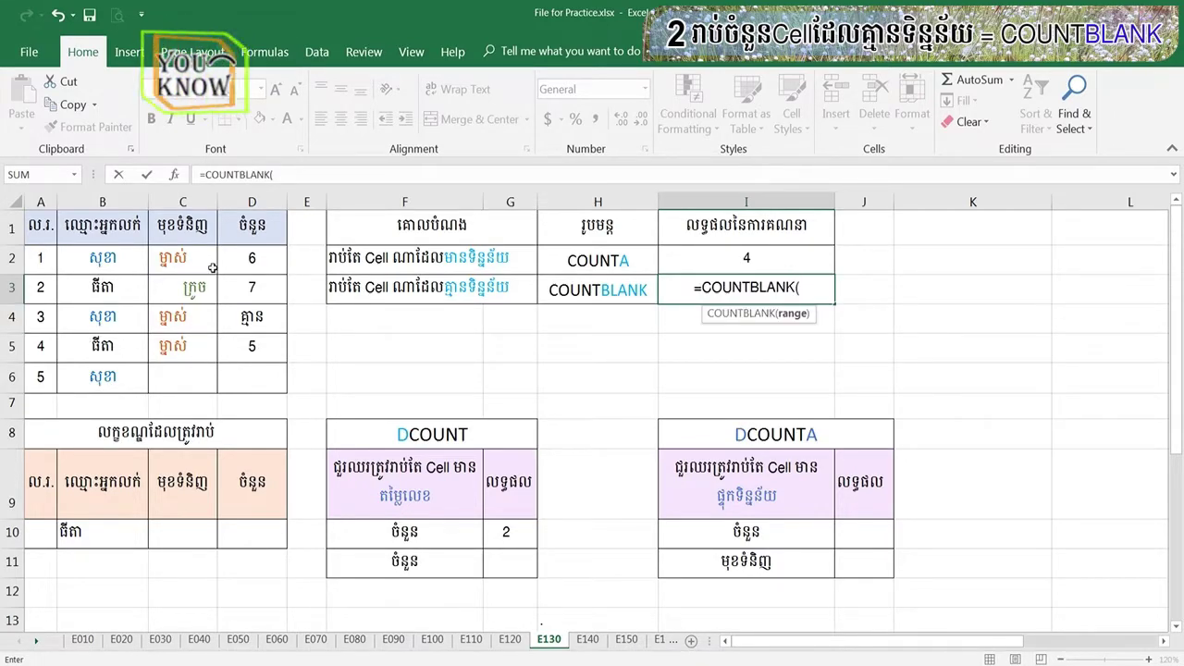
left_click_drag(234, 264, 231, 375)
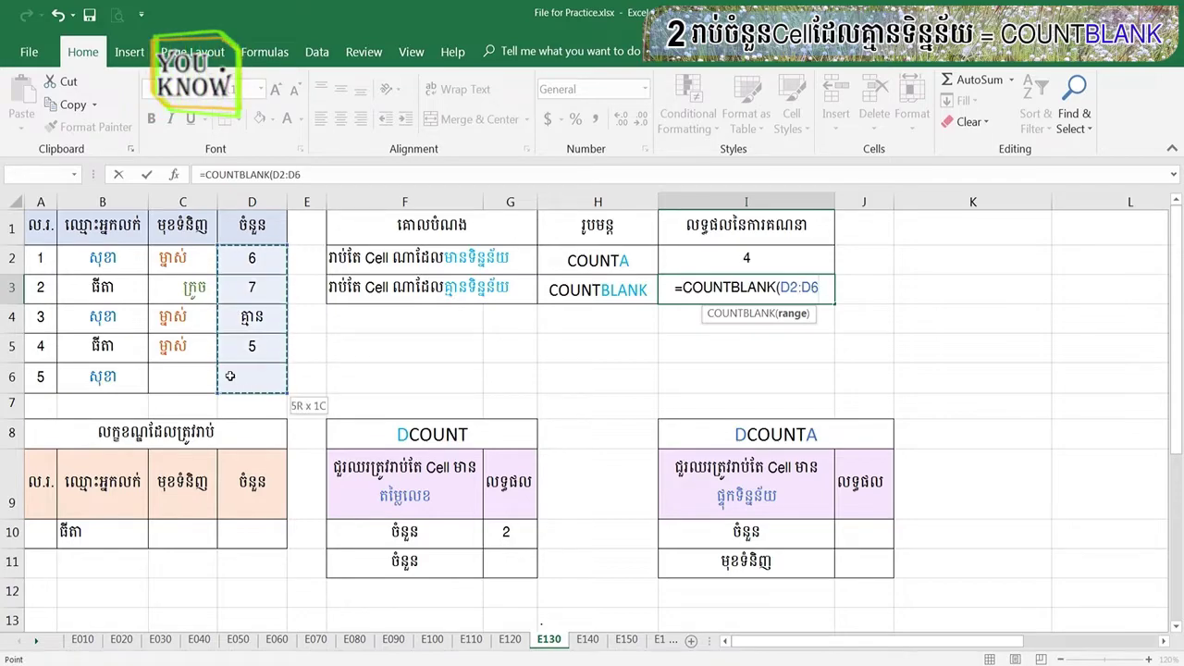
type(")")
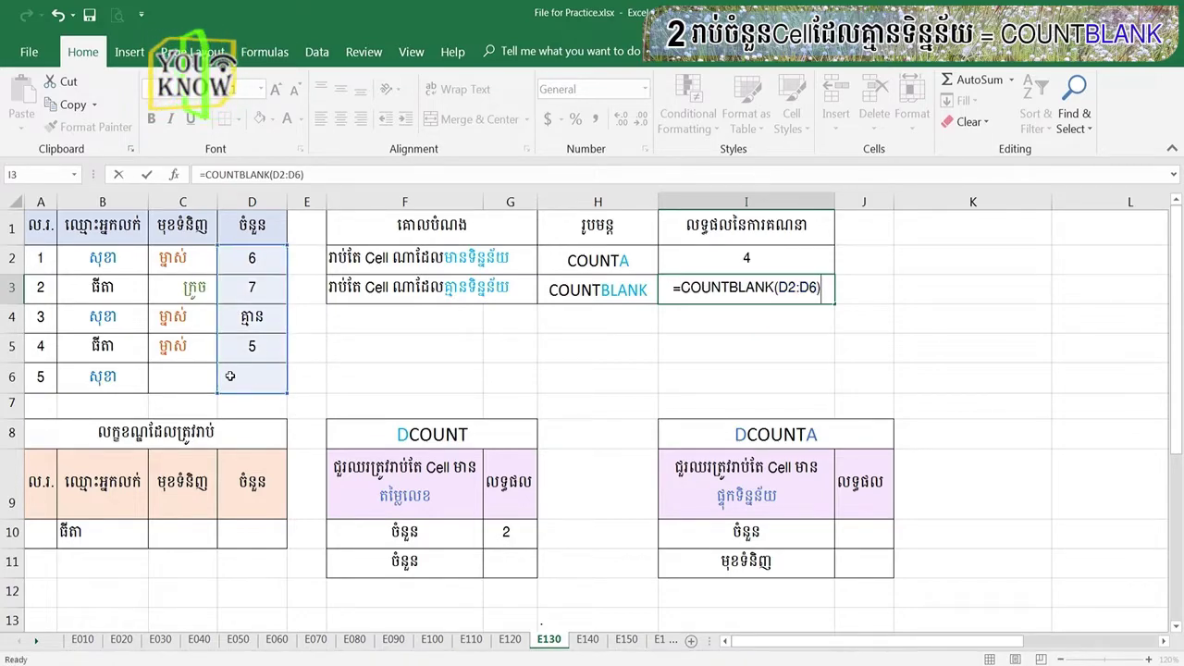
key("Return")
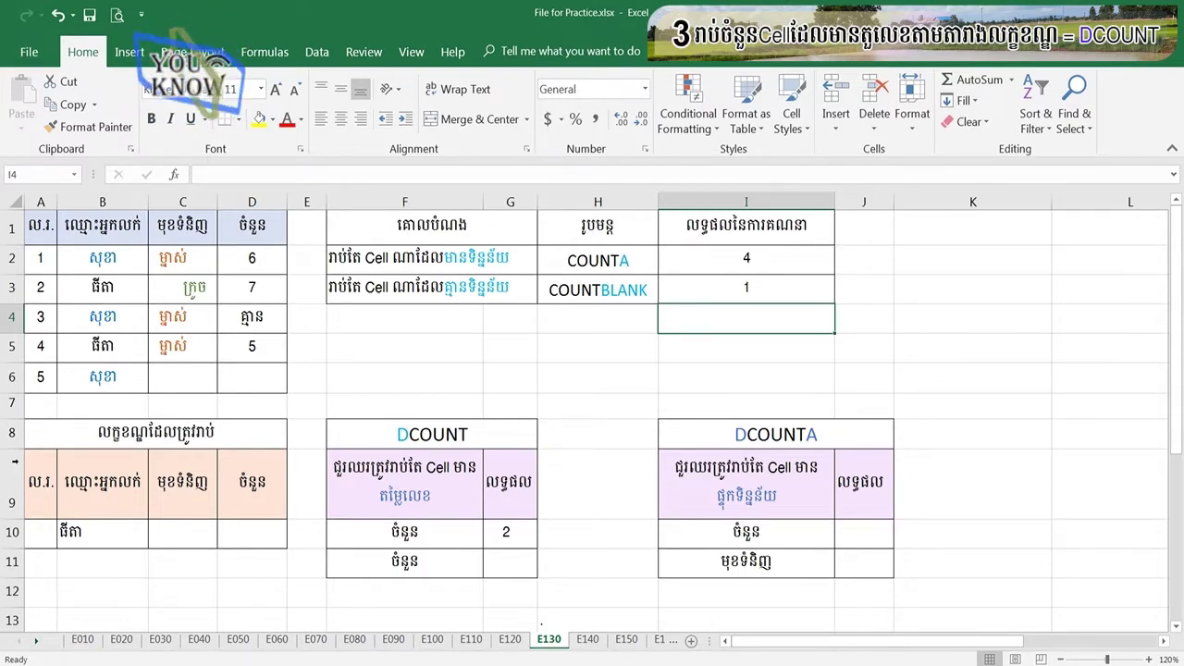
double_click(525, 540)
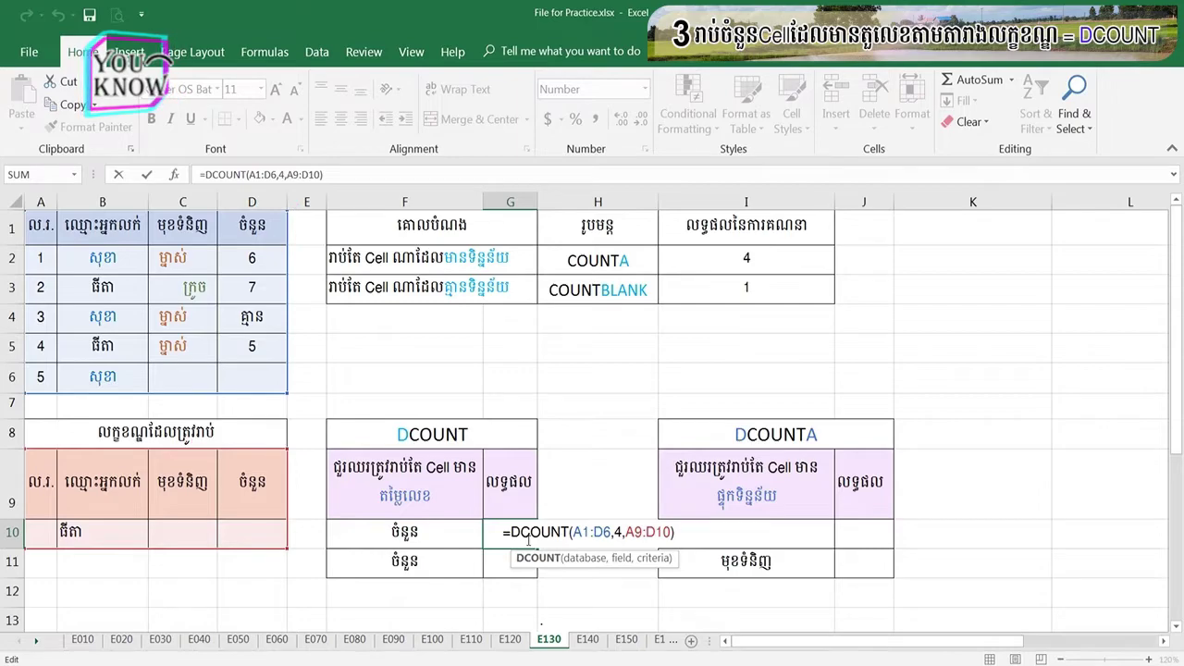
key("Return")
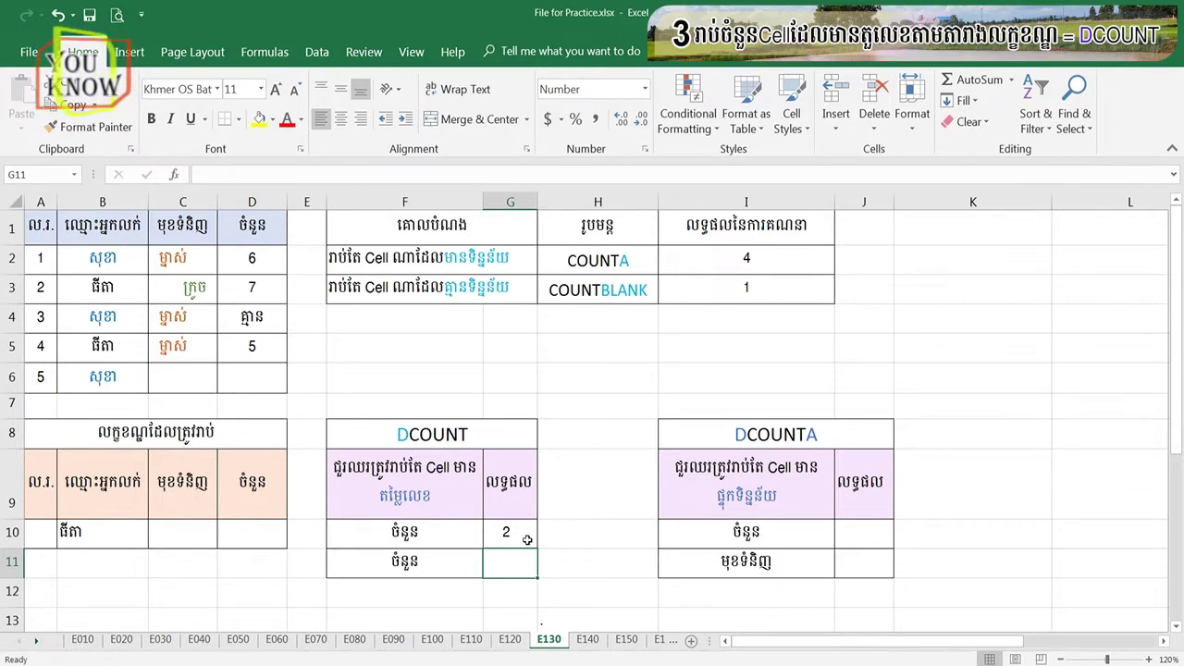
Type the Khmer product criterion ម្ចាស់ in C10, so the G10 DCOUNT drops from 2 to 1
left_click(182, 529)
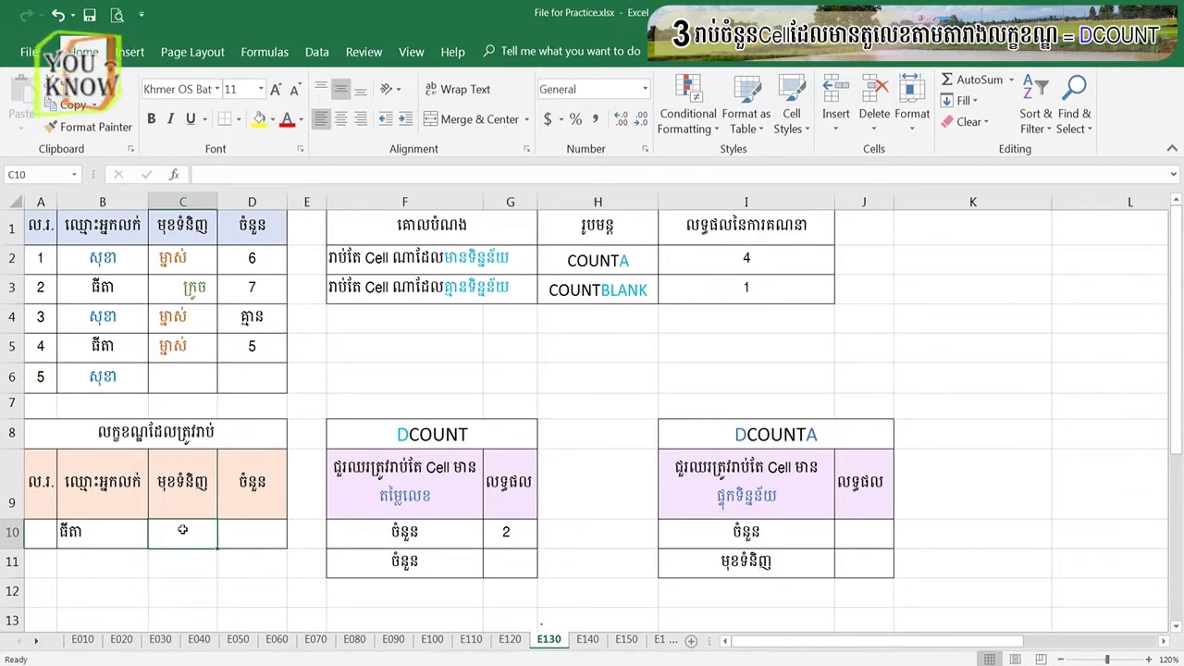
key("super+space")
type("ម្ចាស់")
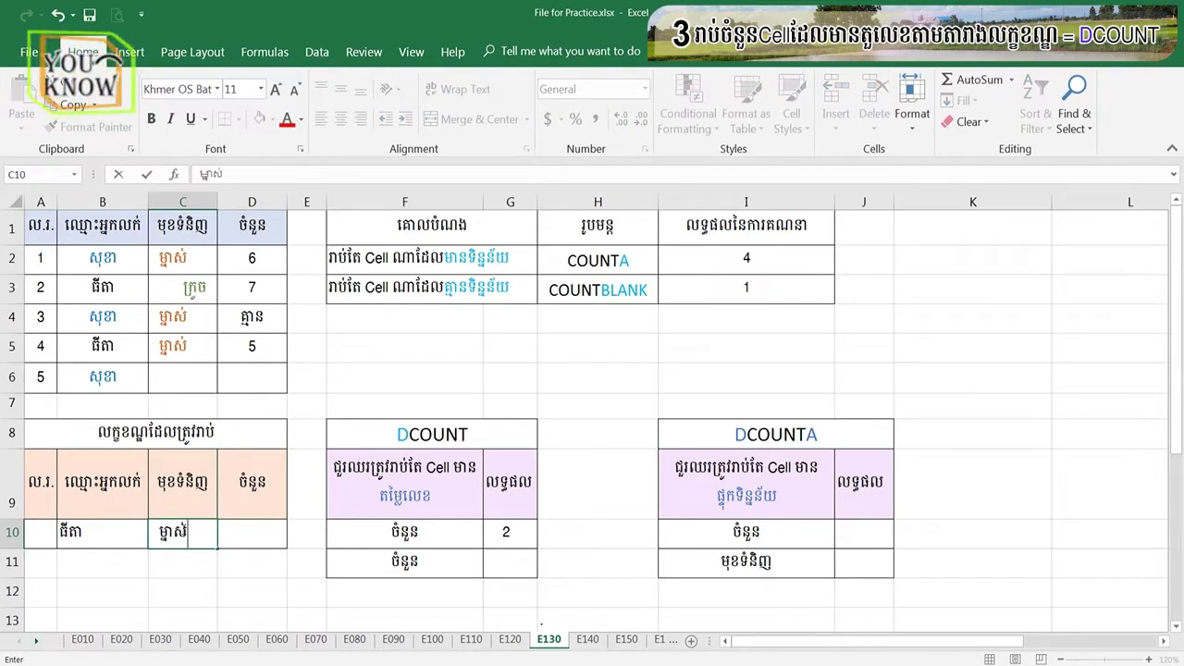
key("Return")
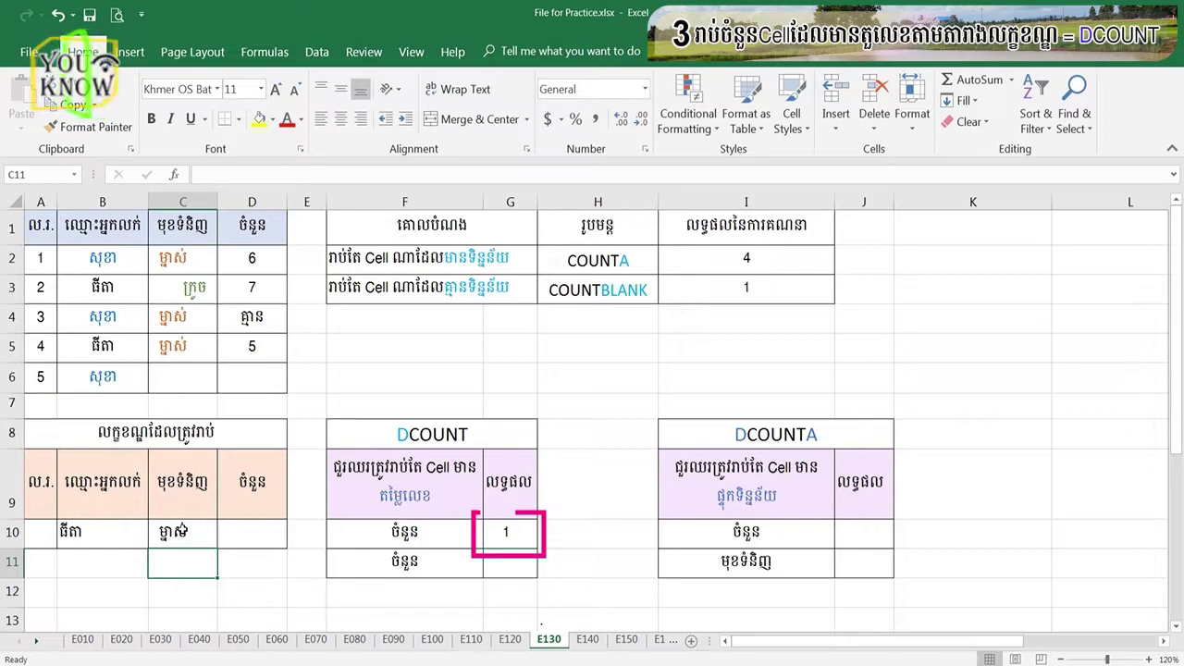
key("super+space")
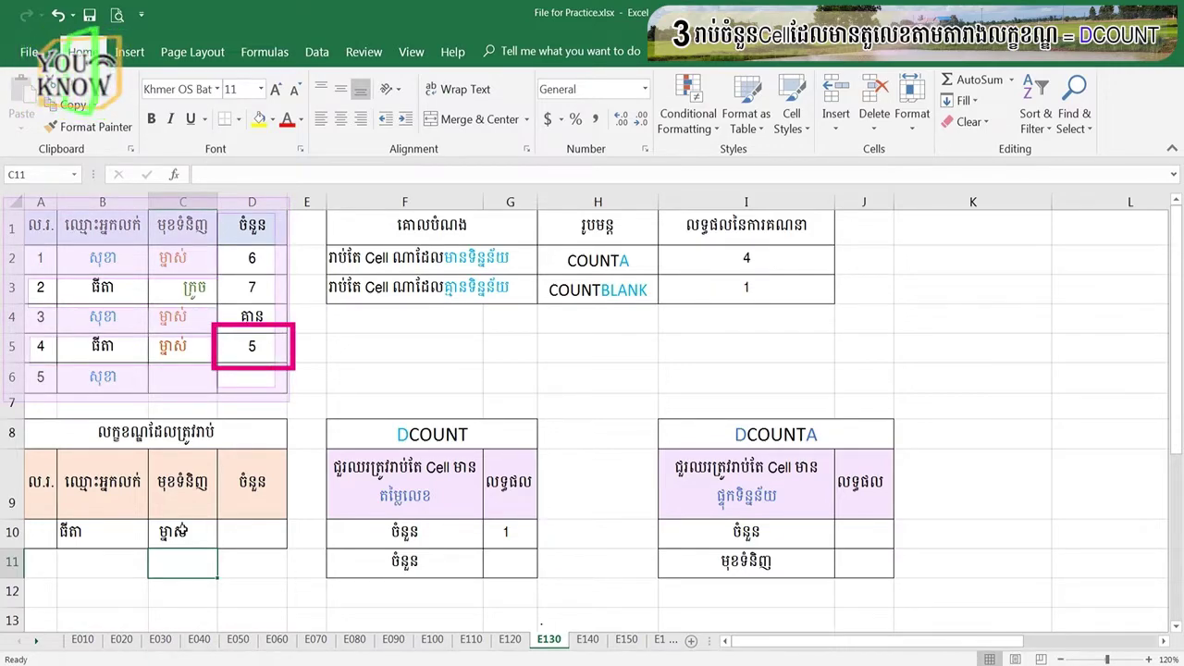
left_click(510, 562)
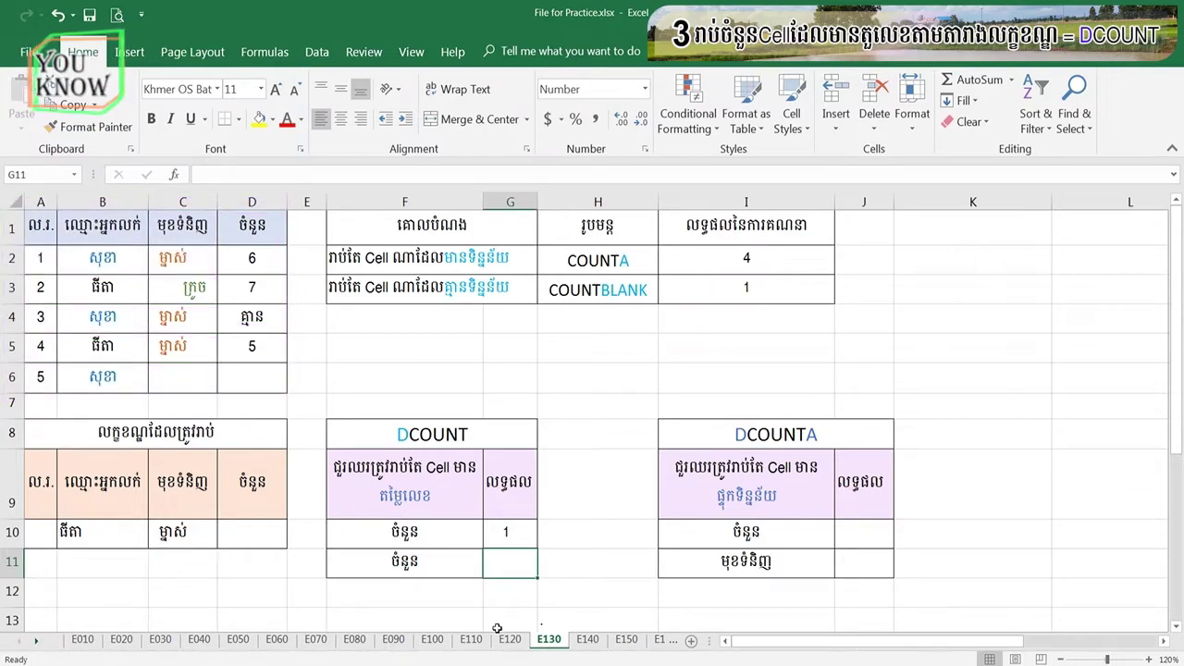
Enter =DCOUNT(A1:D6,4,A9:D10) in G11 as a second DCOUNT on the amount column
type("=")
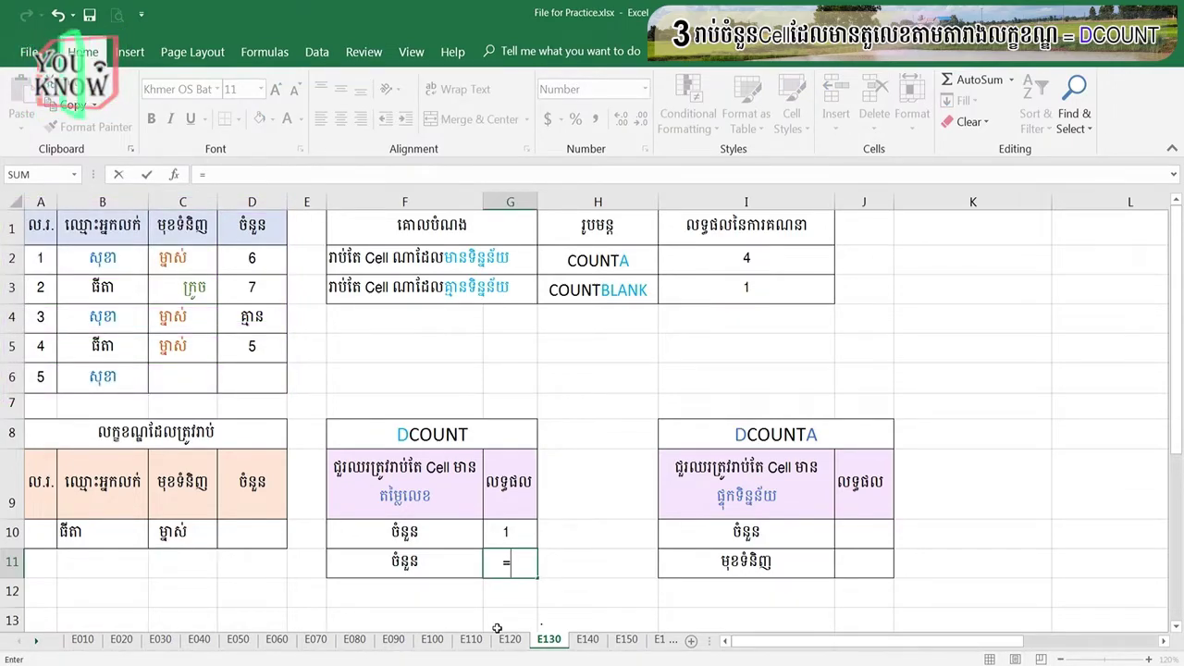
type("Dcount(")
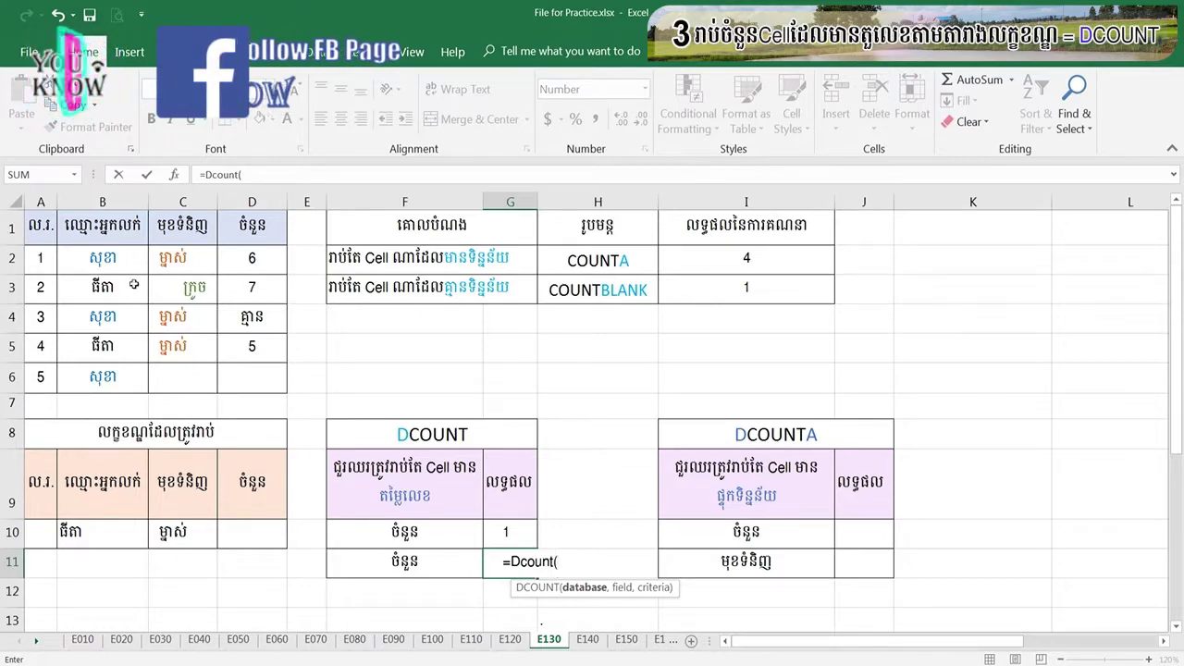
left_click_drag(40, 225, 268, 388)
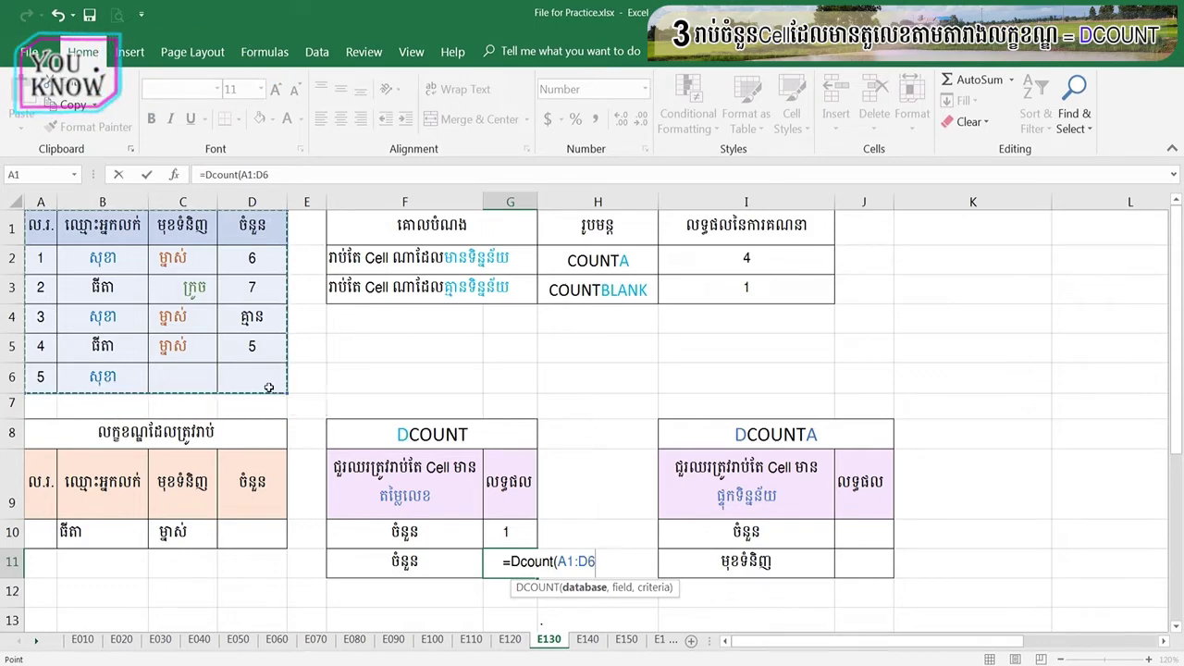
type(",")
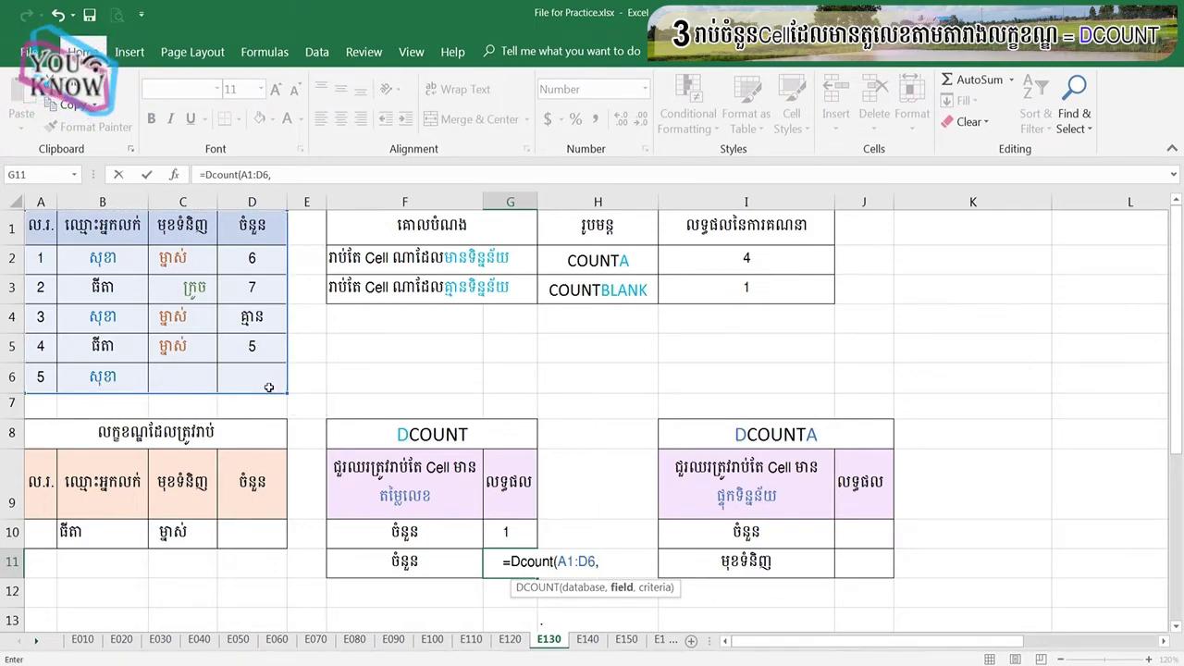
type("4")
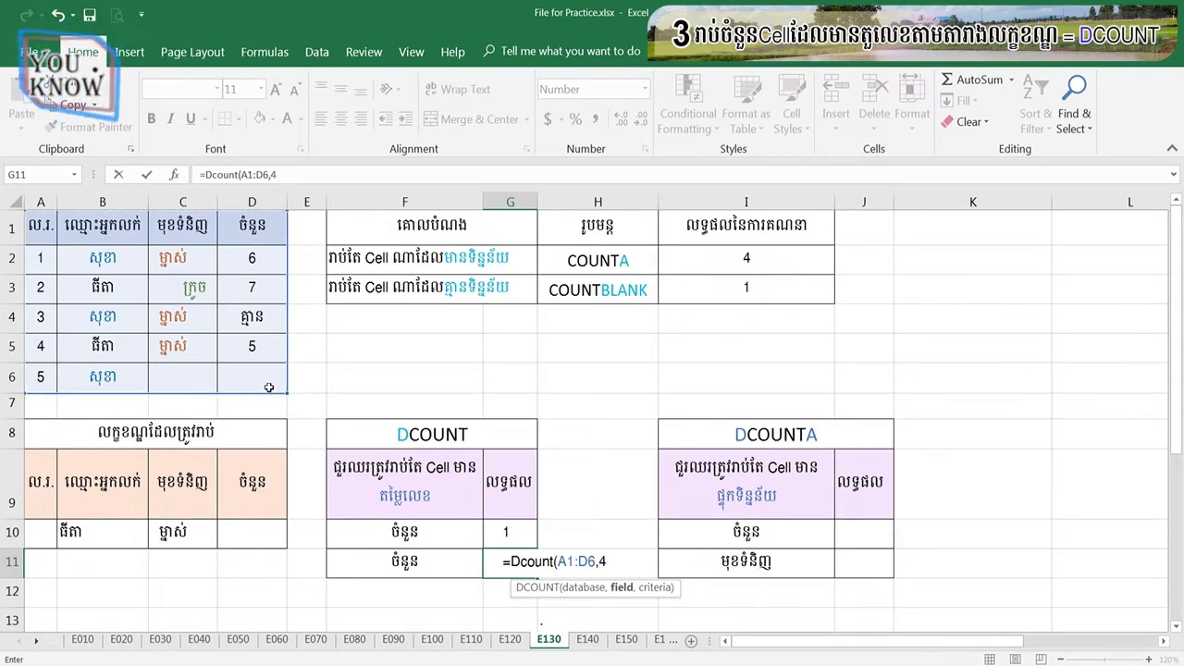
type(",")
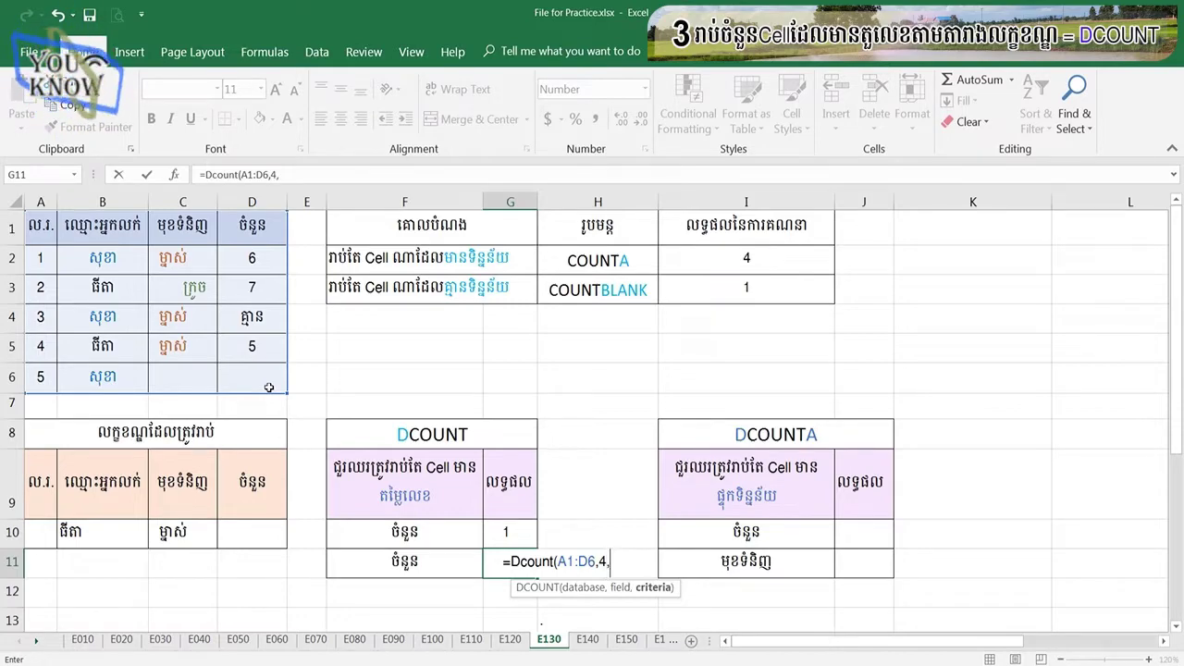
left_click(50, 471)
left_click_drag(50, 471, 255, 521)
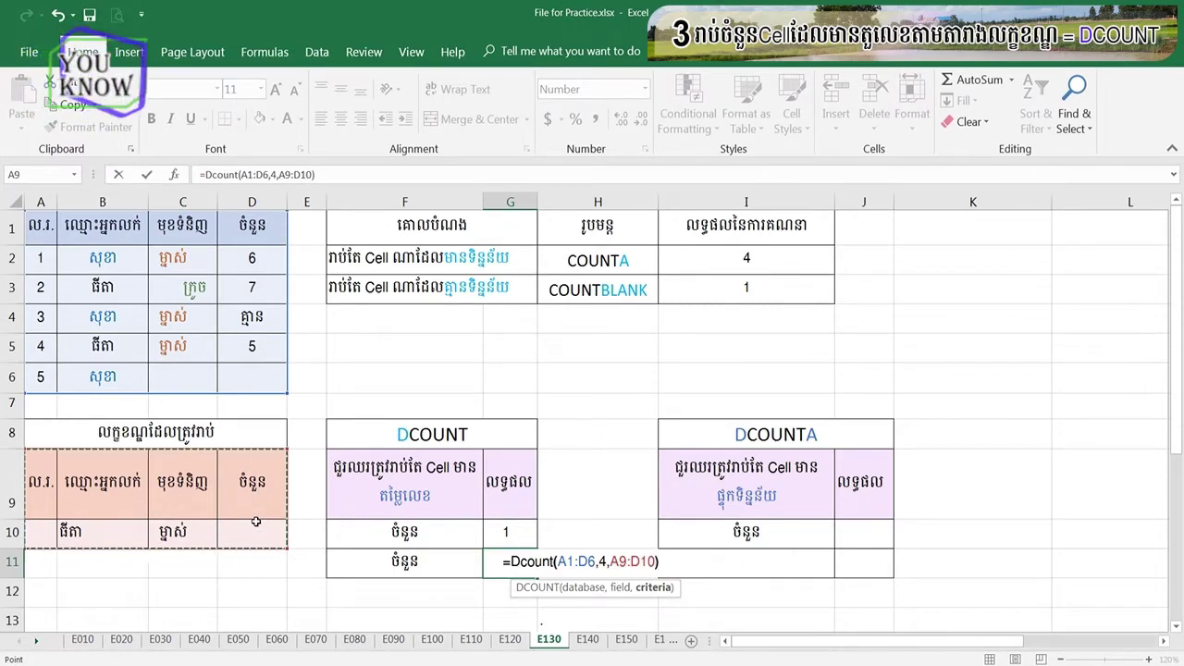
type(")")
key("Return")
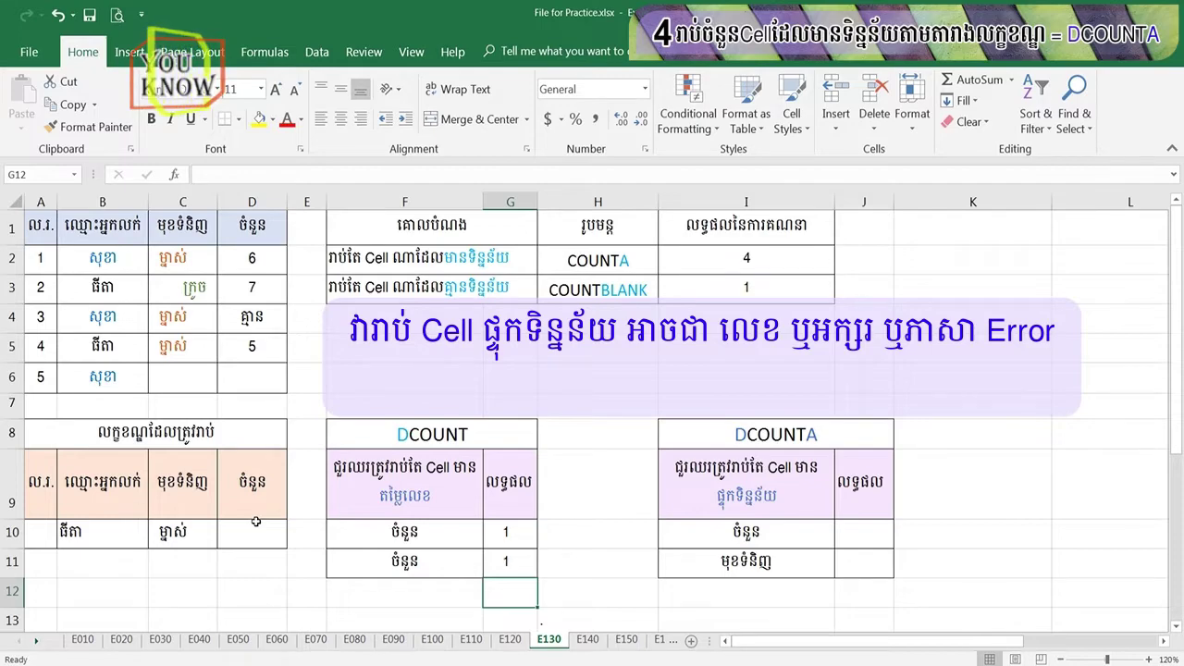
left_click(194, 528)
Delete the C10 product criterion and enter seller សុខា in B10, dropping both DCOUNTs to 1
key("Delete")
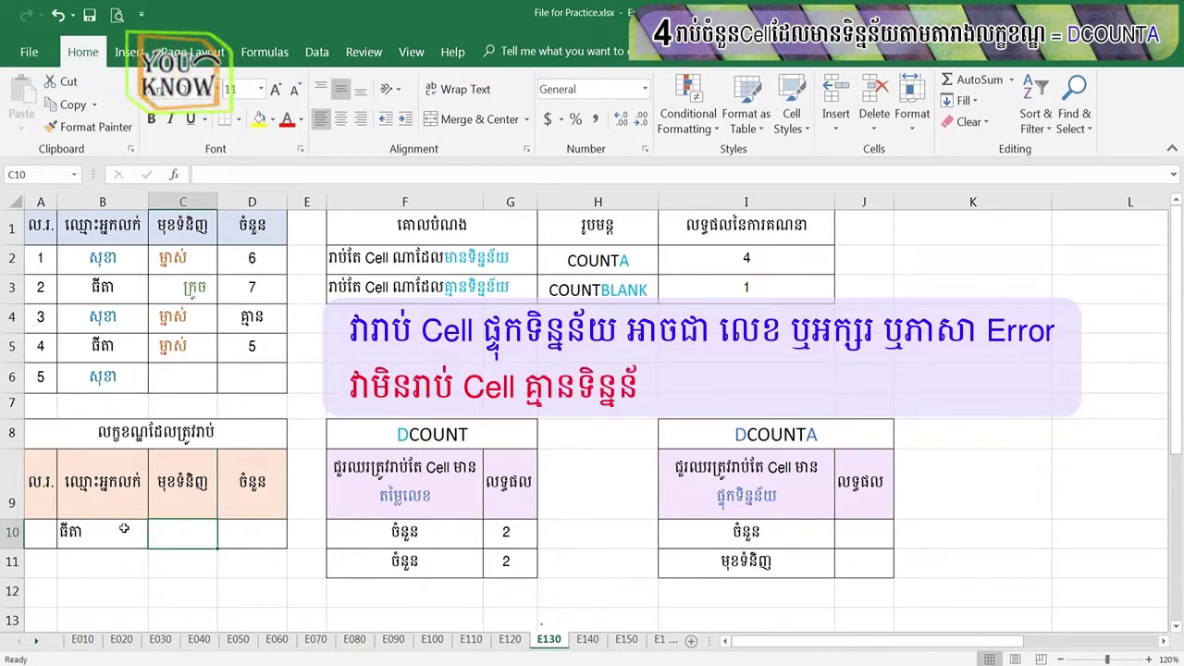
left_click(130, 529)
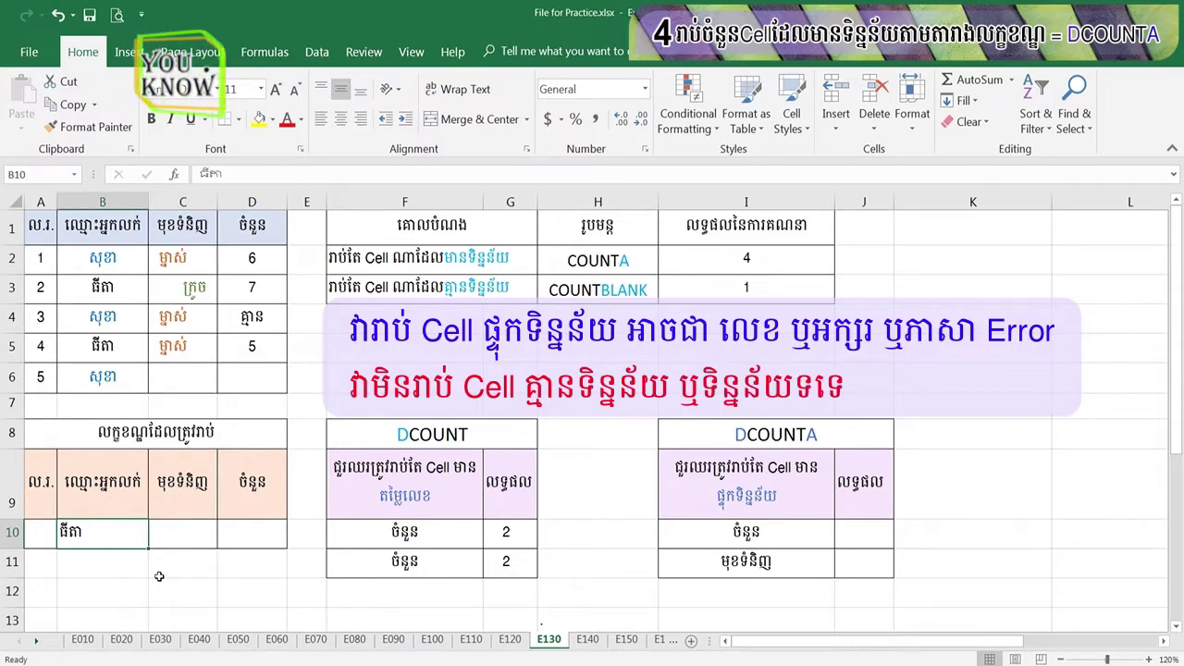
type("សុ")
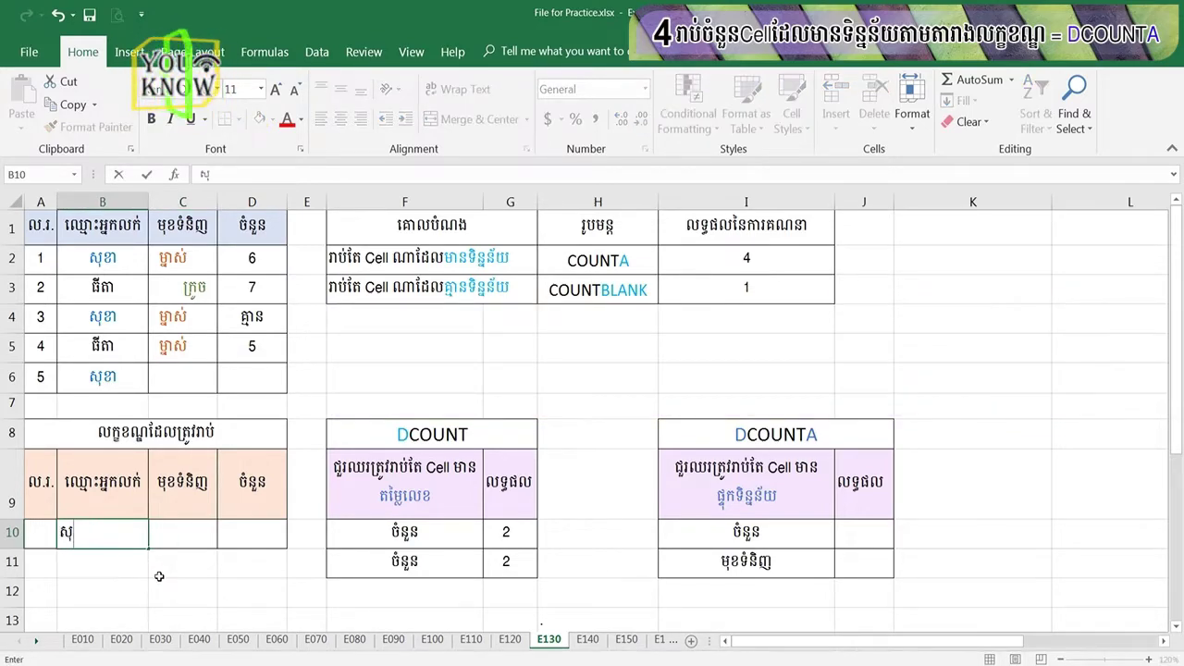
type("ខា")
key("Return")
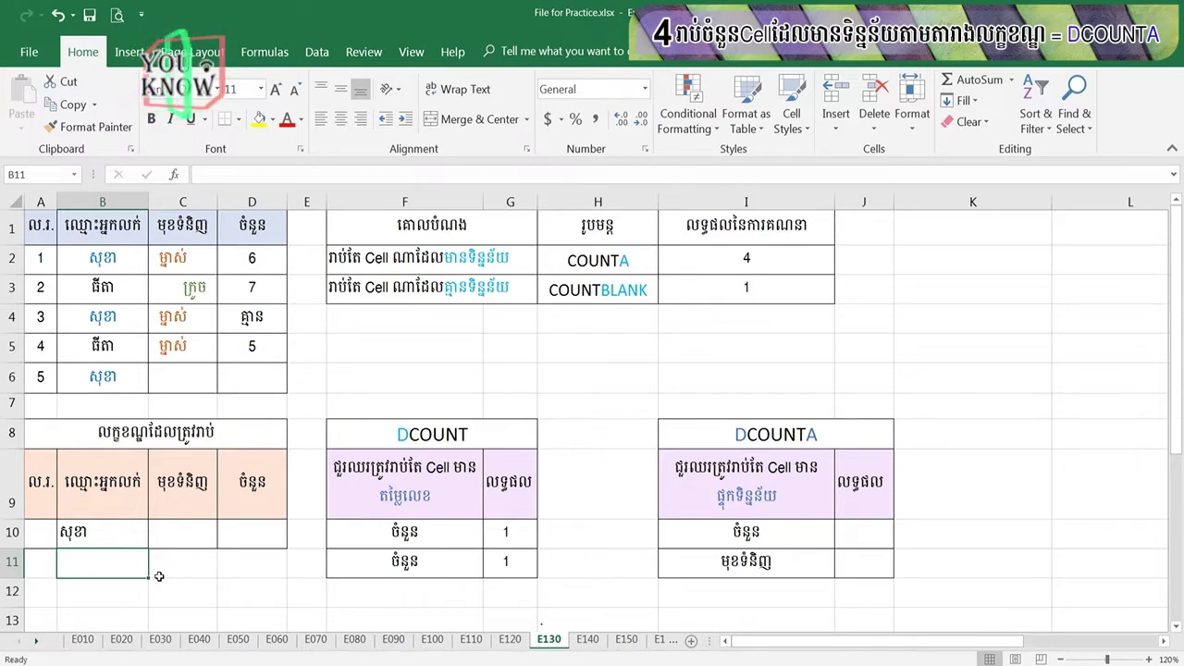
Enter =DCOUNTA(A1:D6,4,A9:D10) in J10, which returns 2 for the chosen seller
left_click(860, 533)
type("=DCOU")
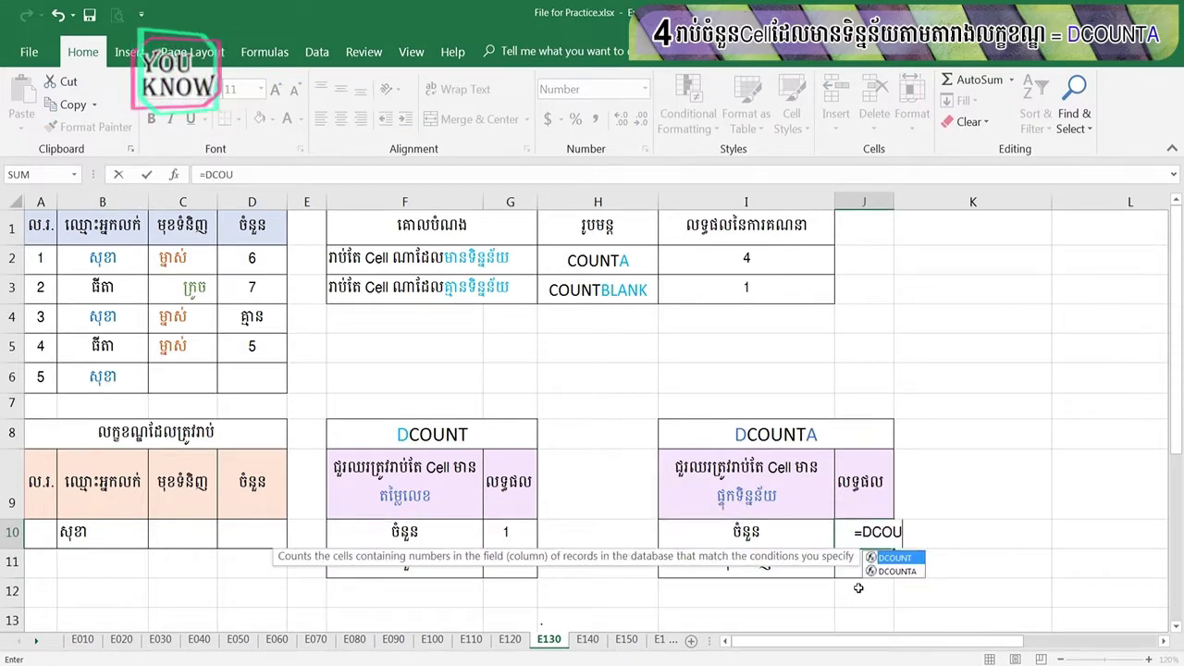
type("NTa(")
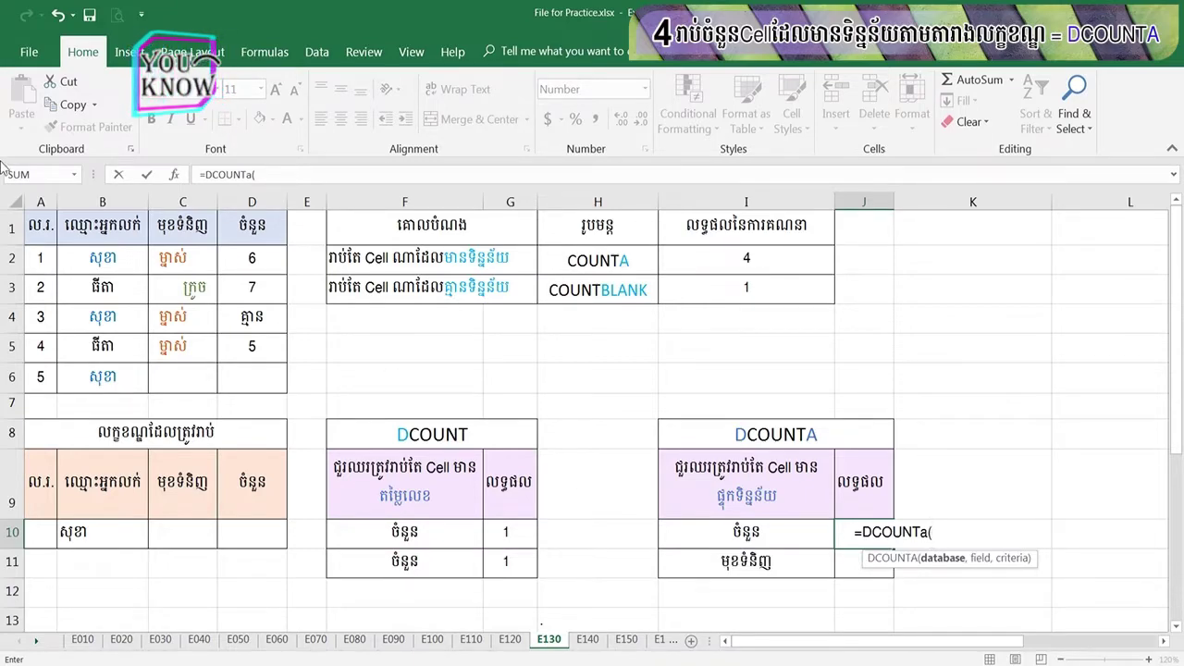
left_click_drag(41, 227, 253, 374)
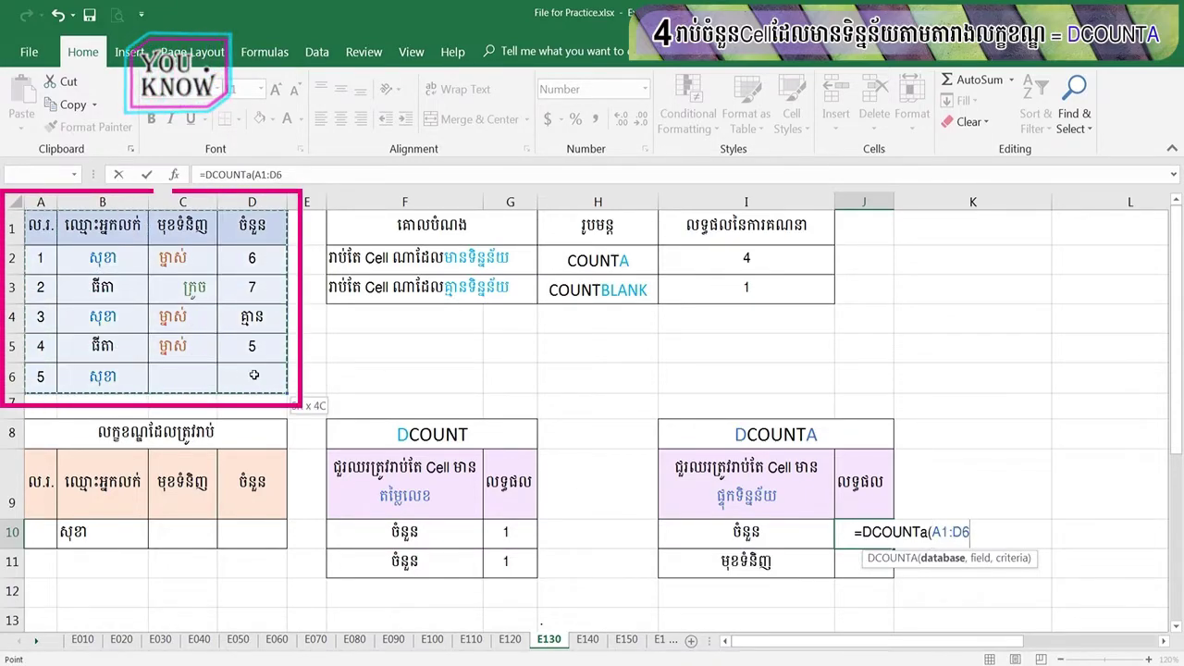
type(",")
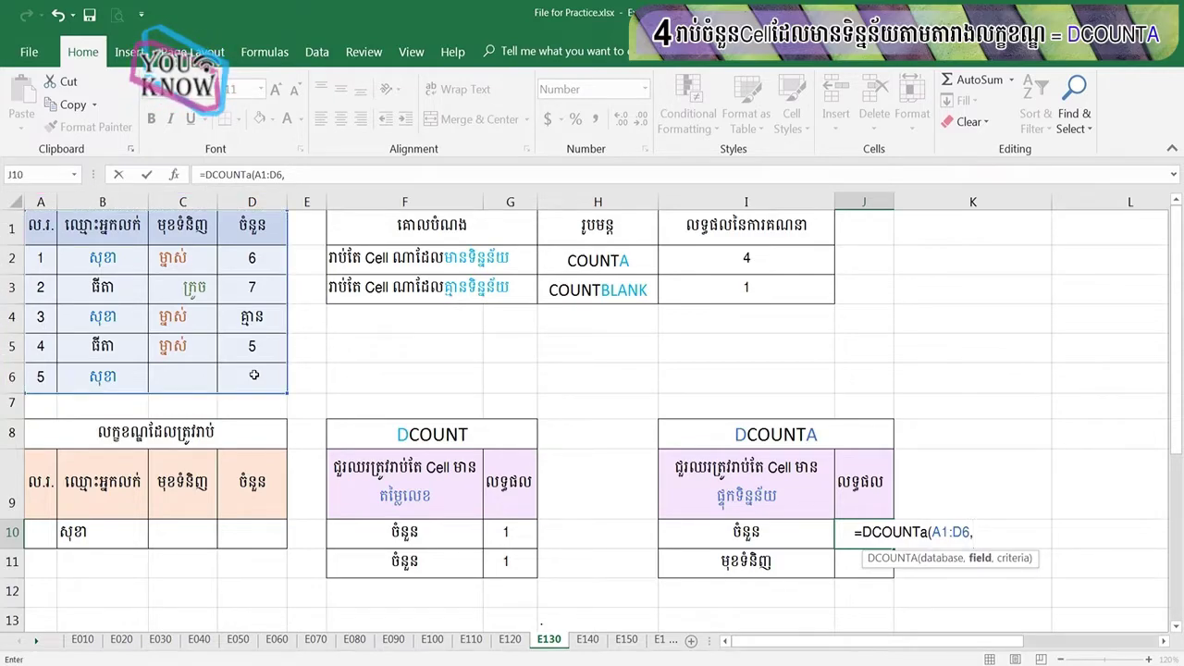
type("4")
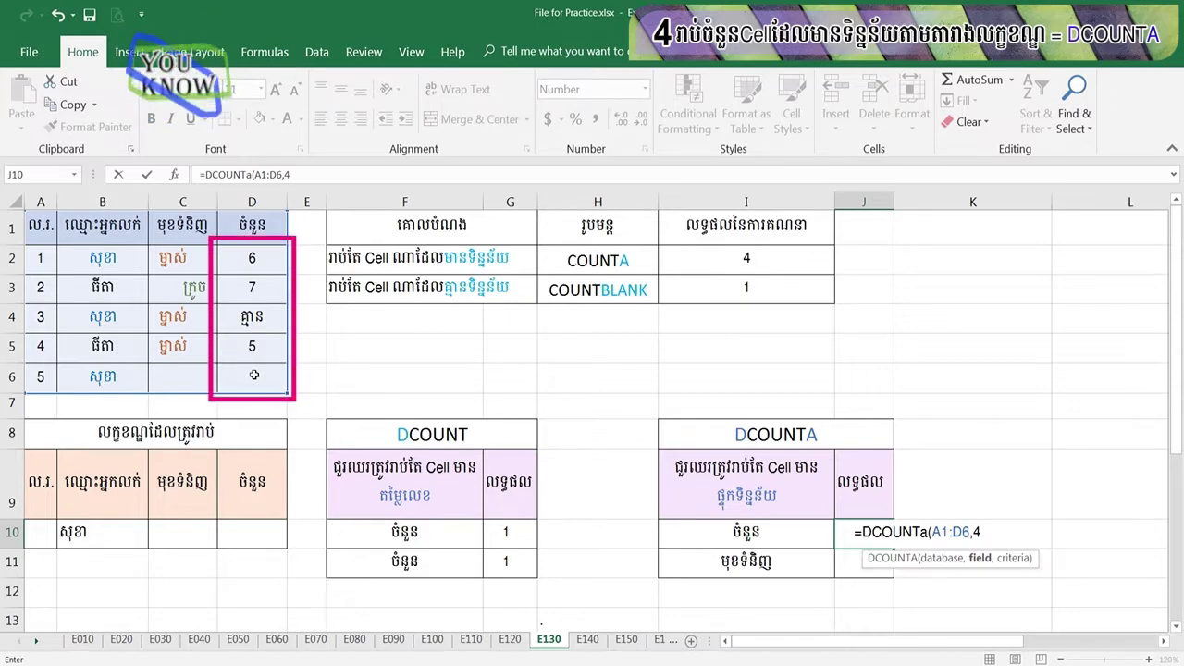
type(",")
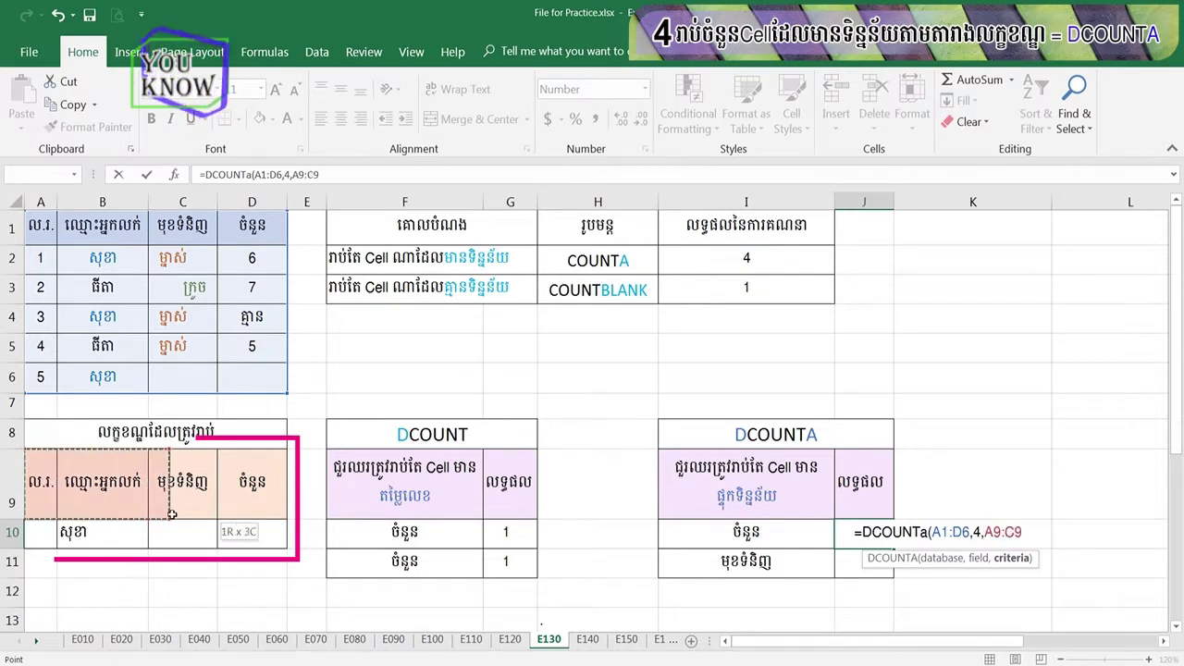
left_click_drag(40, 481, 226, 533)
type(")")
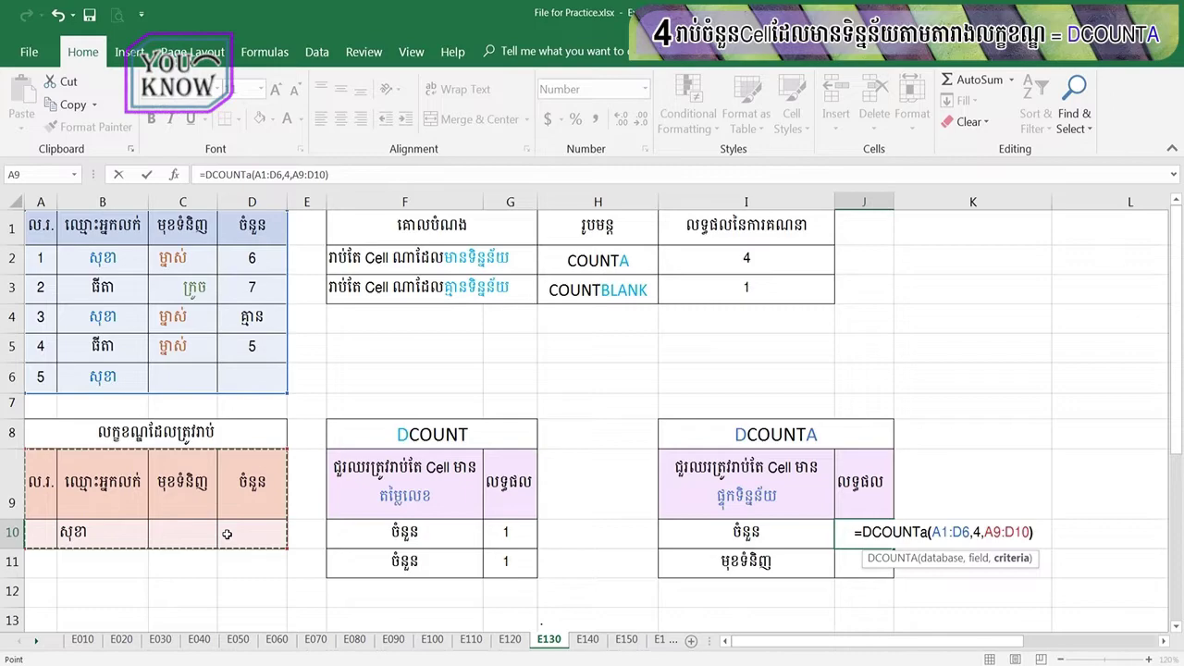
key("Return")
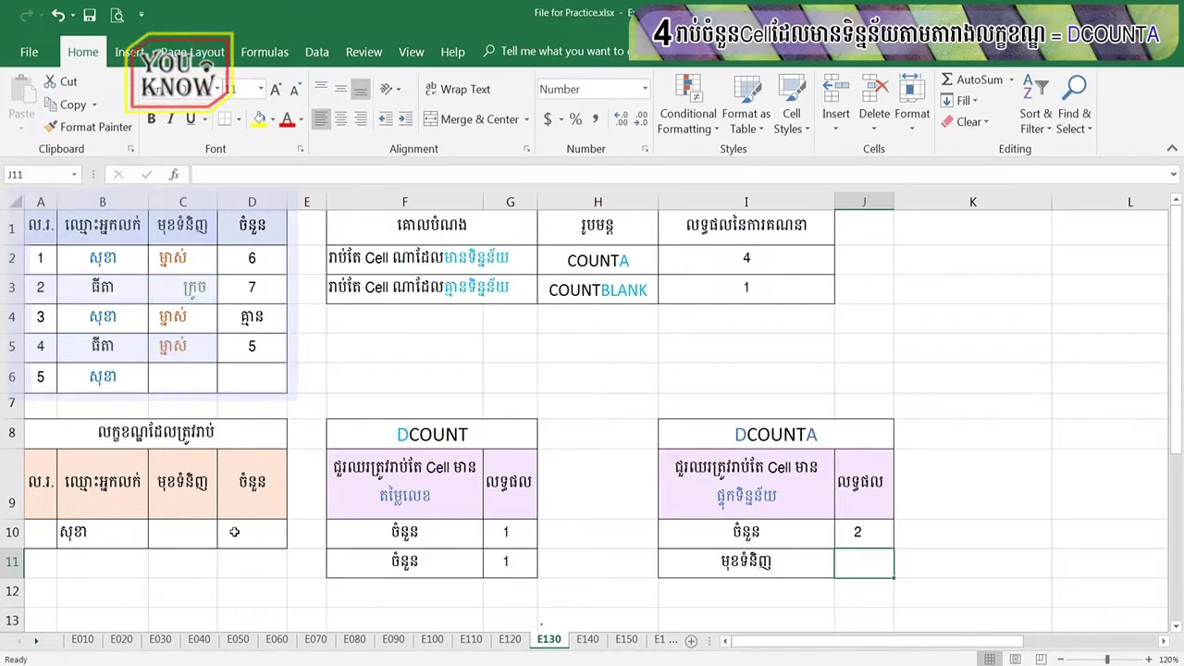
Try a >5 quantity criterion in D10, then delete it again
left_click(226, 536)
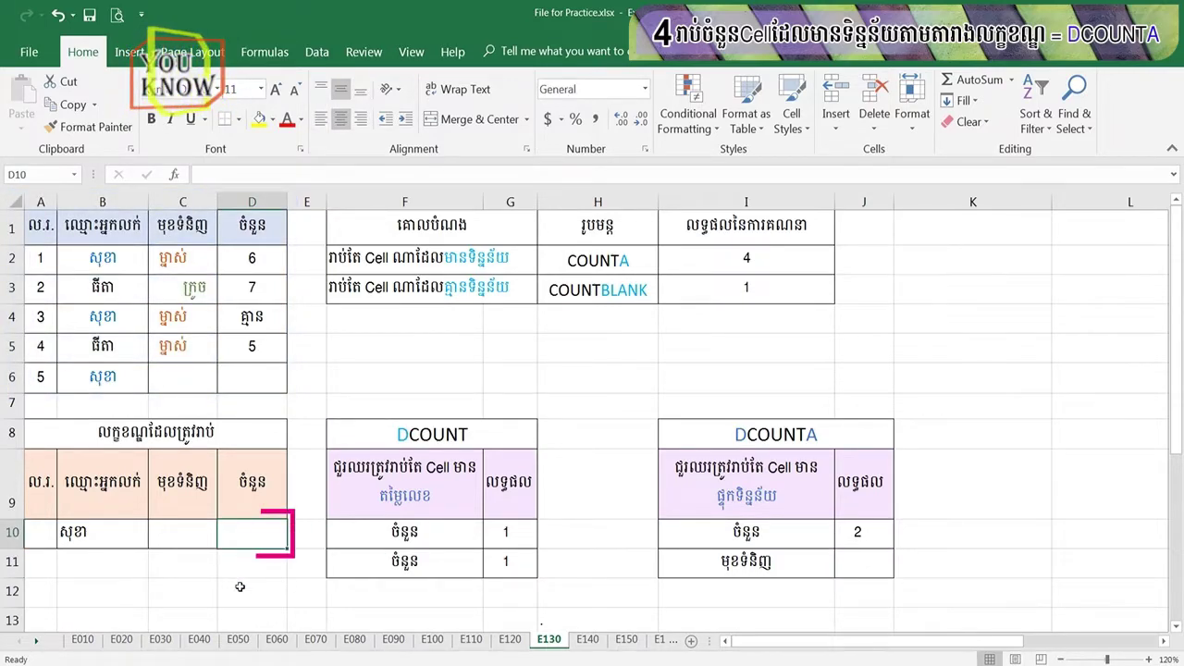
type(">5")
key("Return")
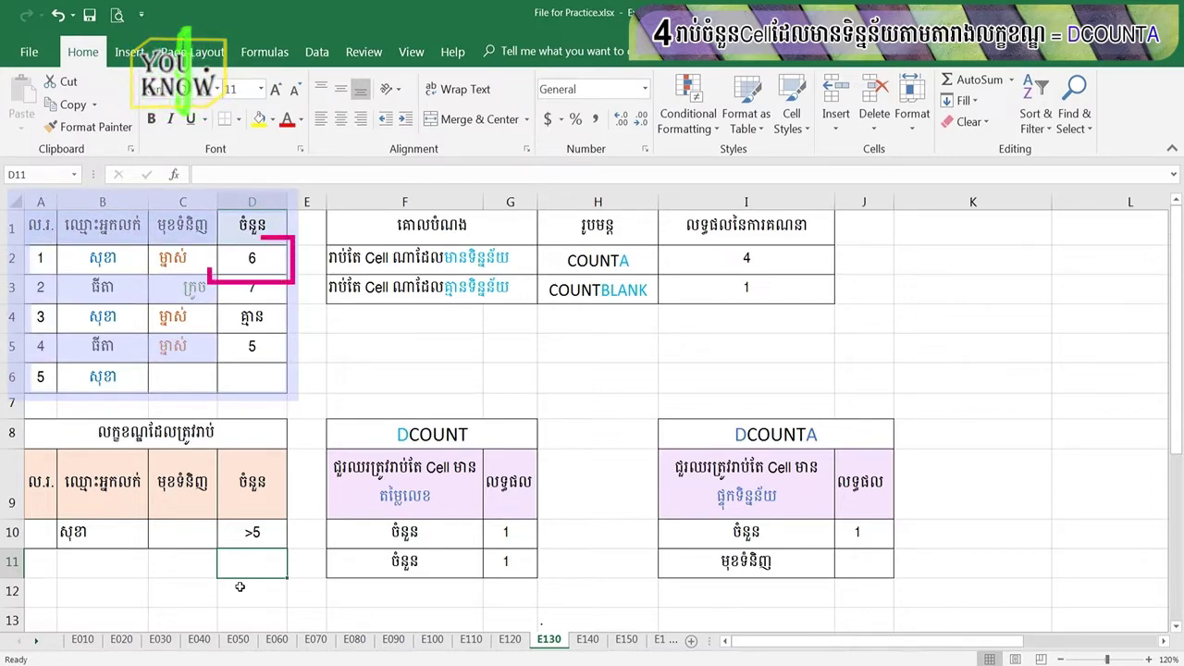
key("Up")
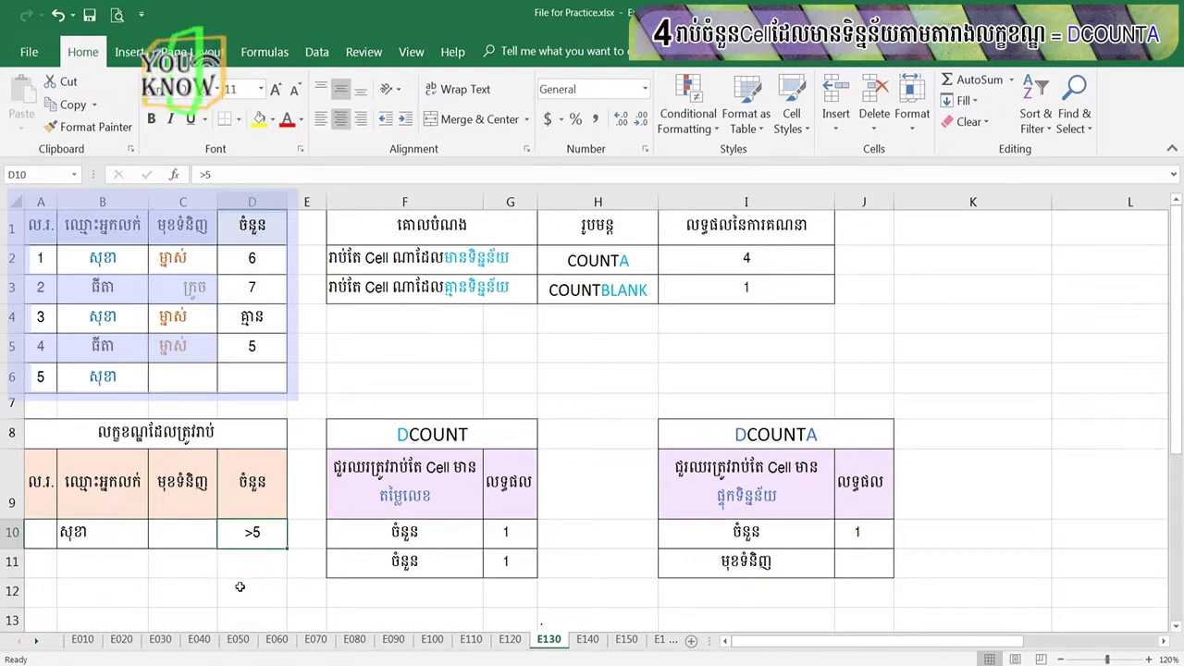
key("Delete")
Clear the B10 seller criterion and enter ម្ចាស់ in C10, so J10 shows 3
key("Left")
key("Left")
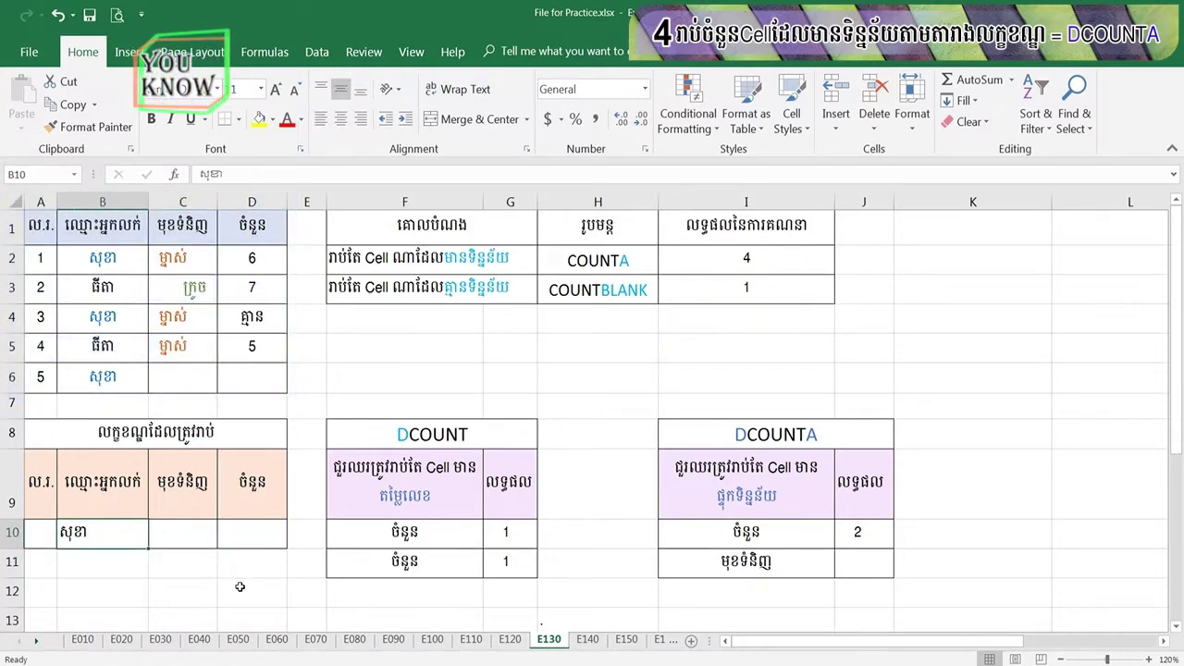
key("Delete")
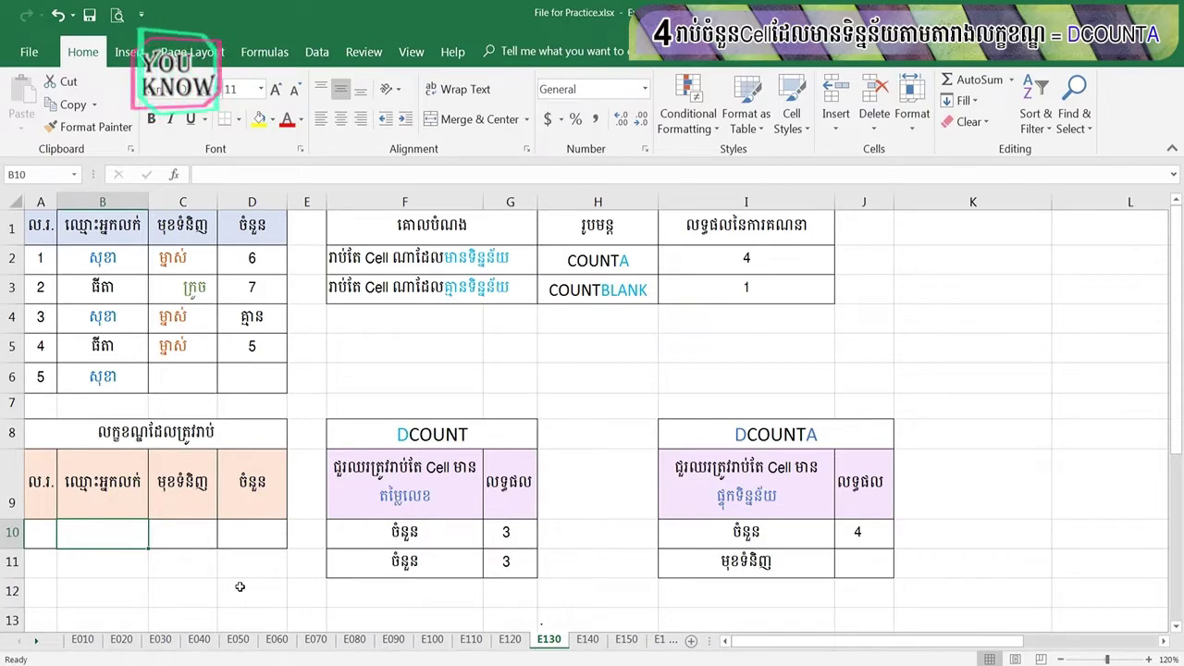
key("Right")
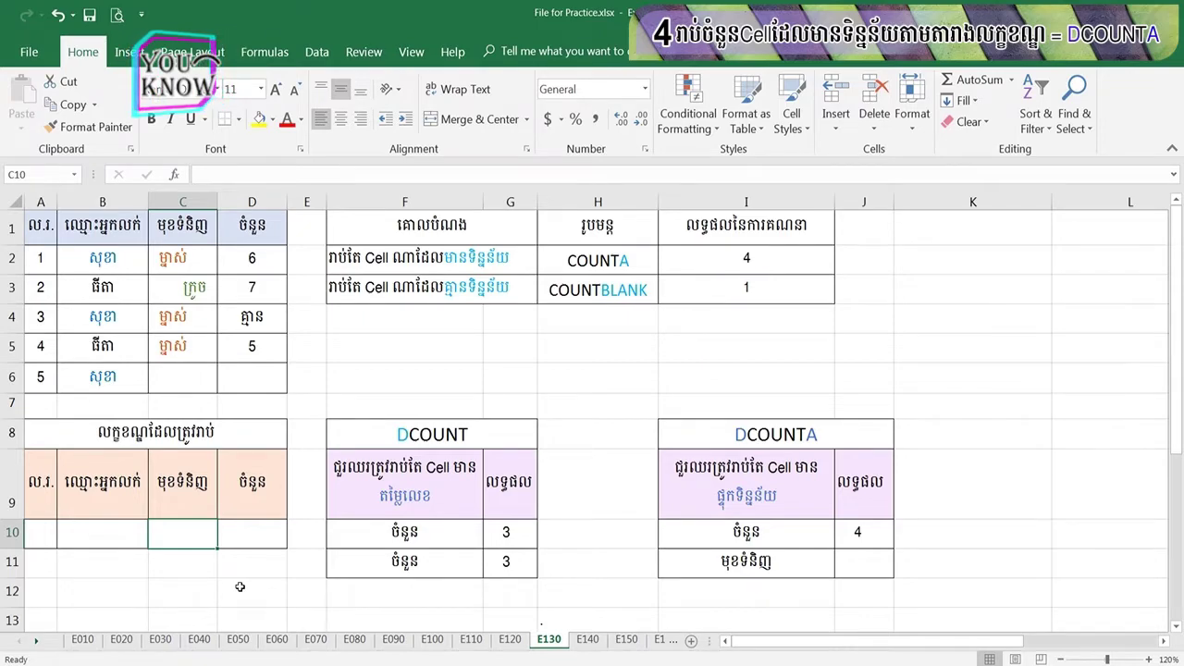
type("ម្ចា")
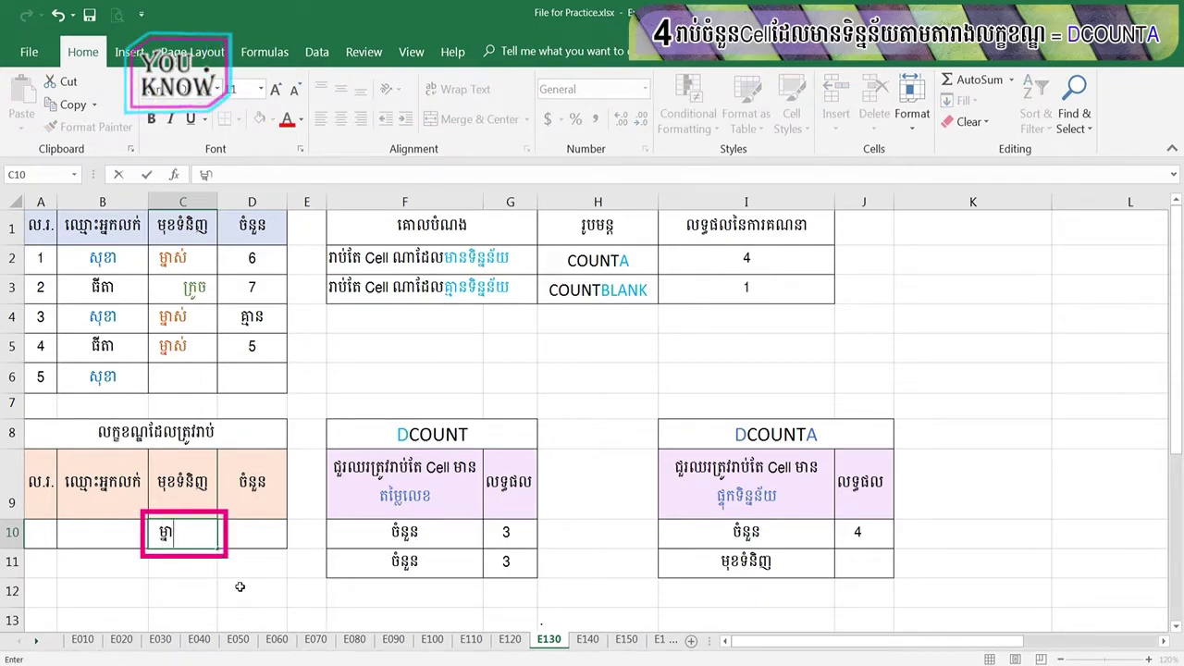
type("ស់")
key("Return")
key("super+space")
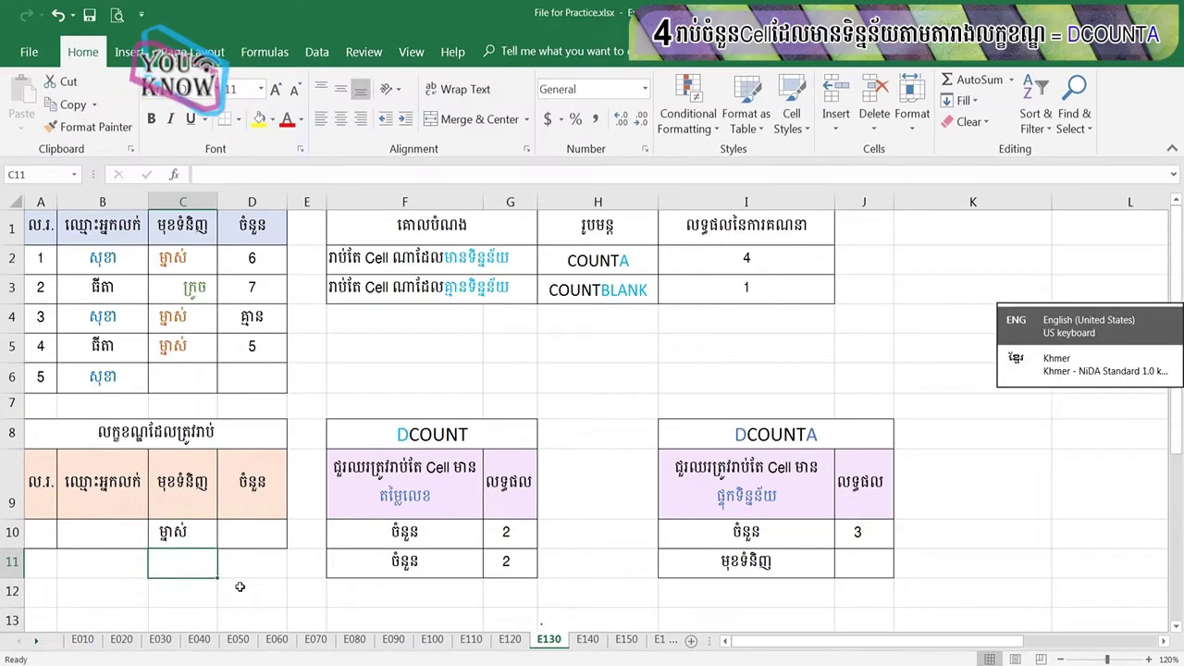
key("Right")
key("Right")
key("Right")
key("Right")
key("Right")
key("Right")
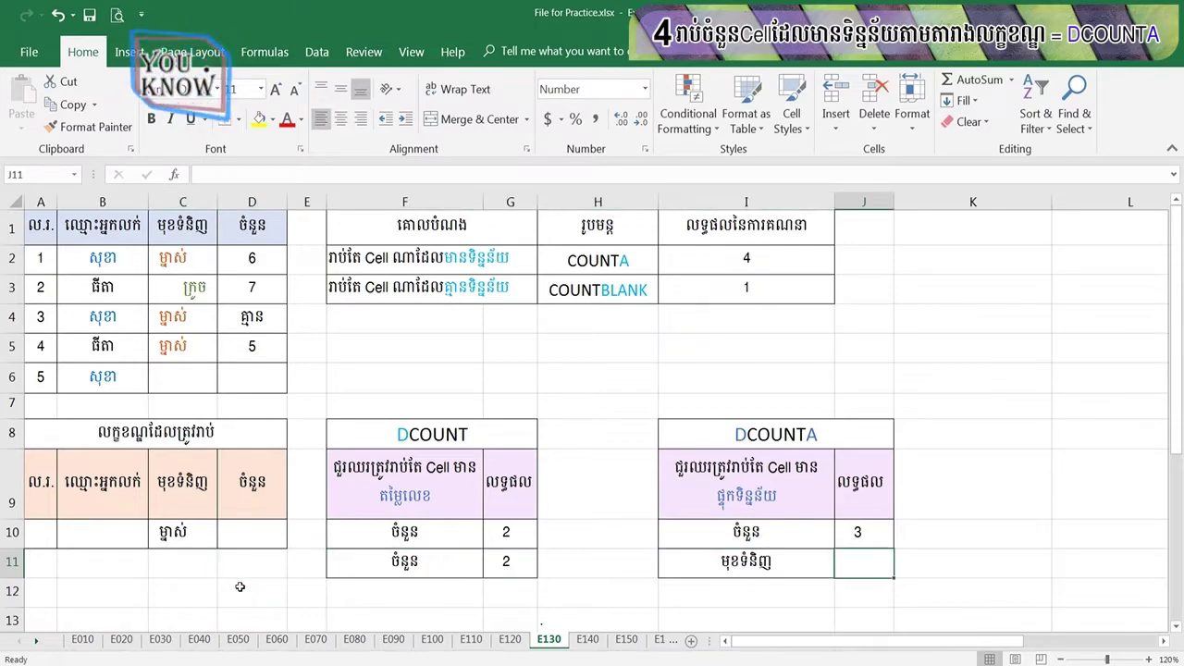
Enter a DCOUNTA in J11 on A1:D6 with field 3 and criteria A9:D10, returning 3
type("=dcounta(")
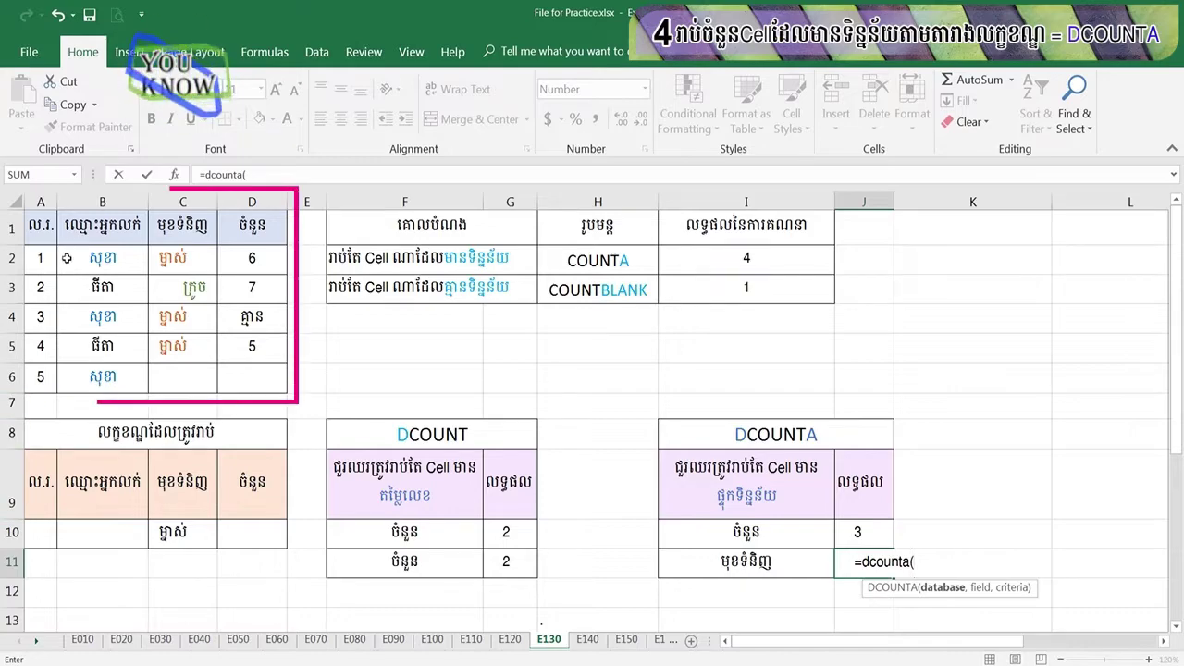
left_click_drag(49, 234, 264, 383)
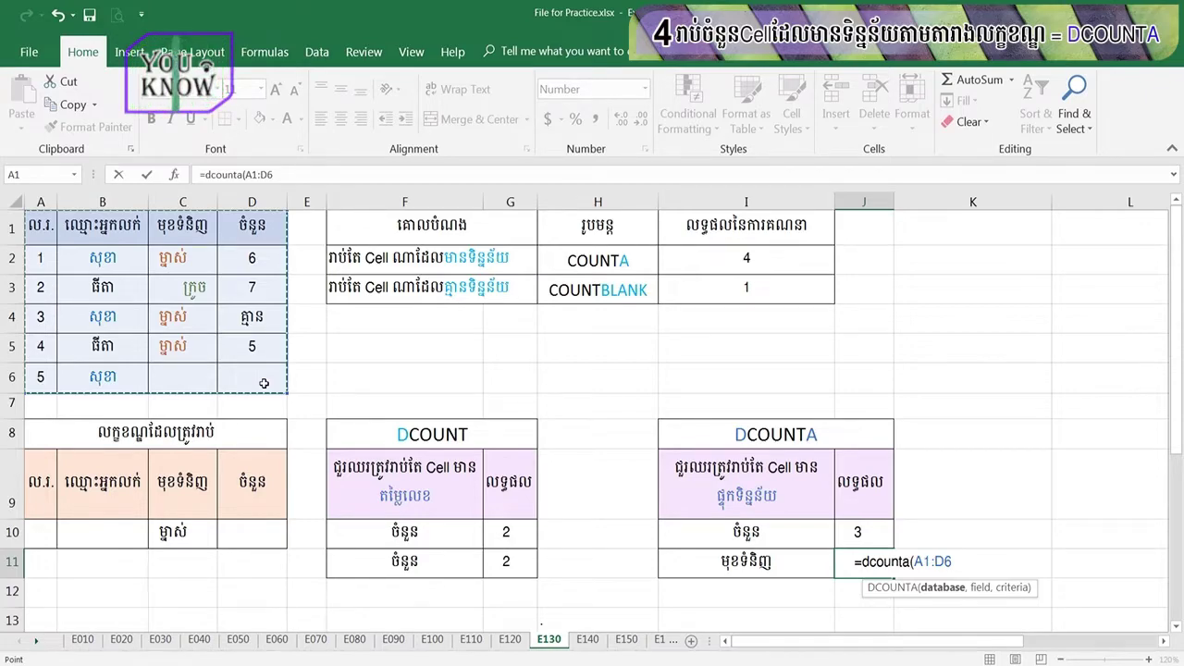
type(",3")
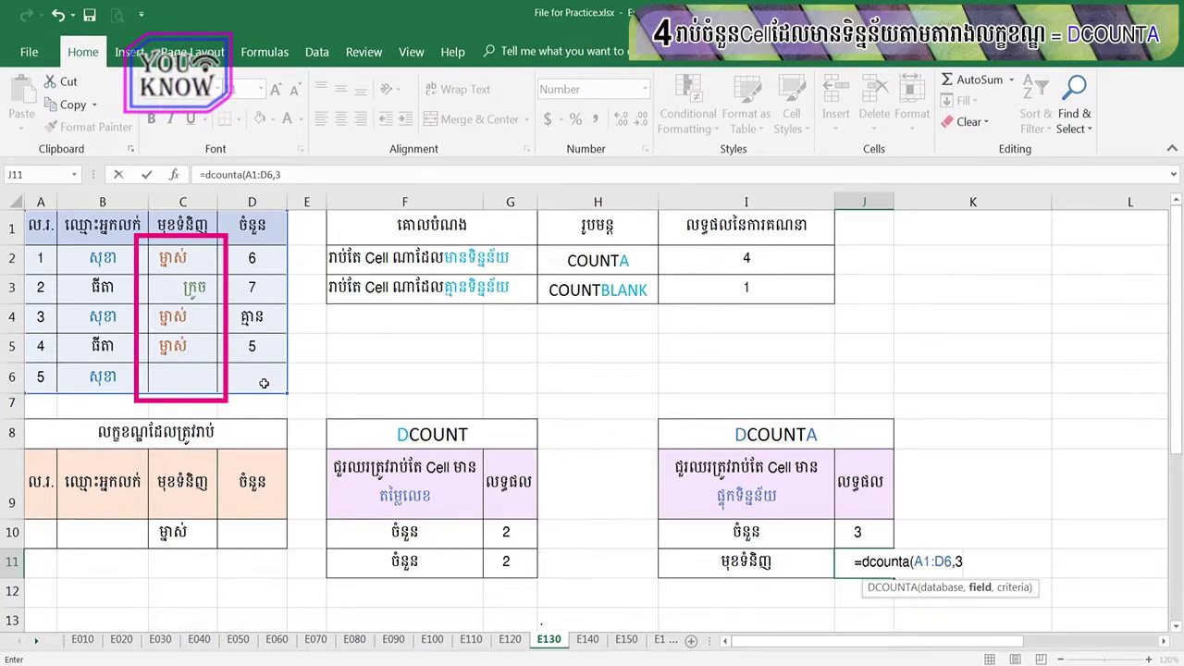
type(",")
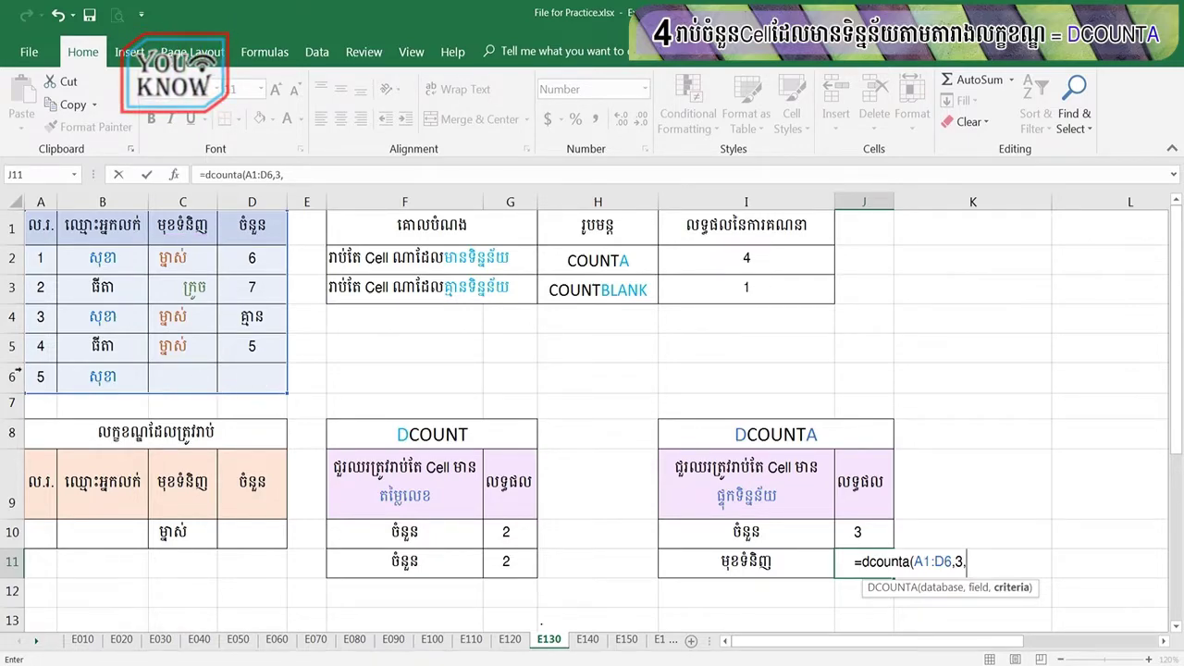
left_click_drag(41, 481, 239, 541)
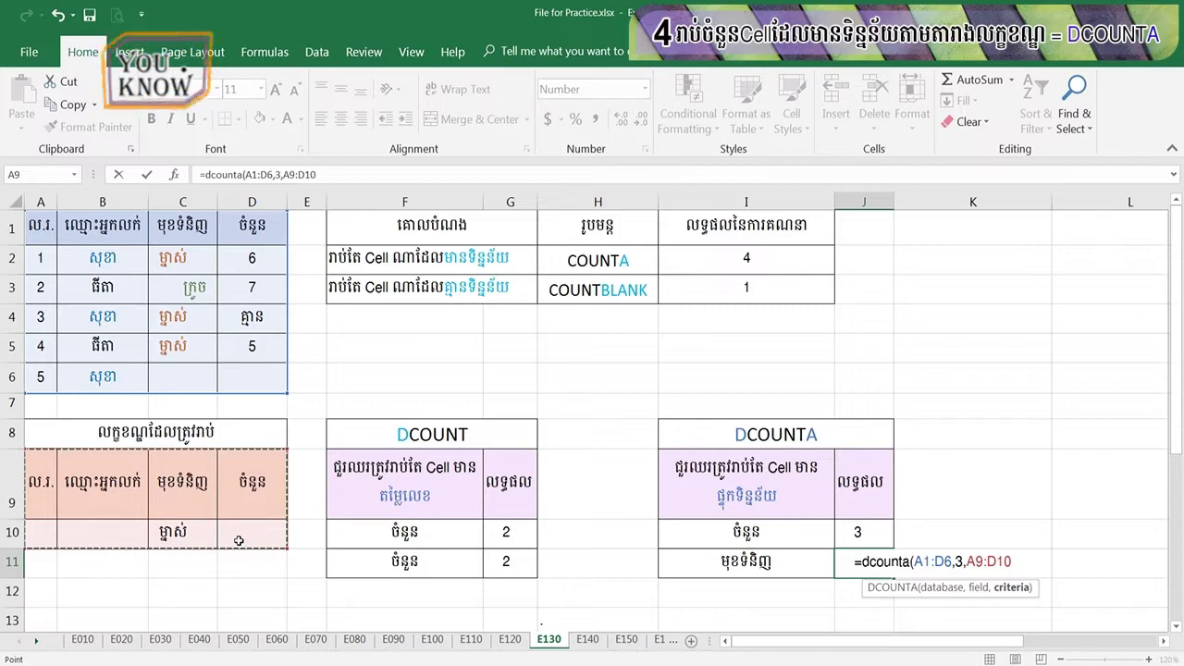
key("Return")
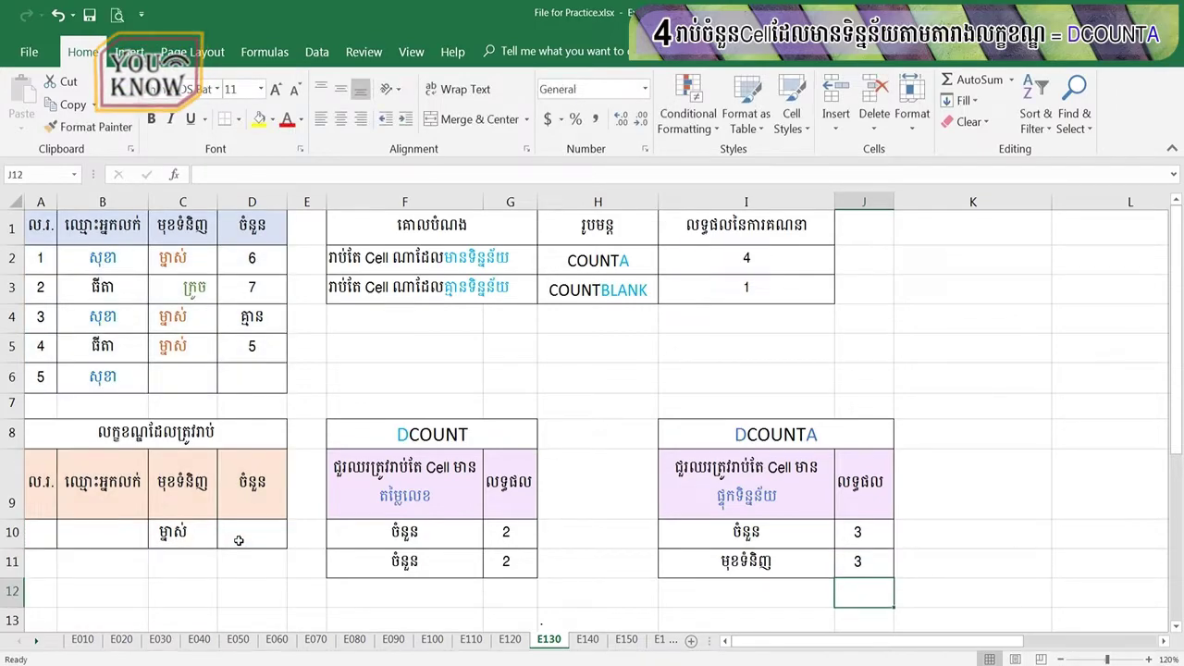